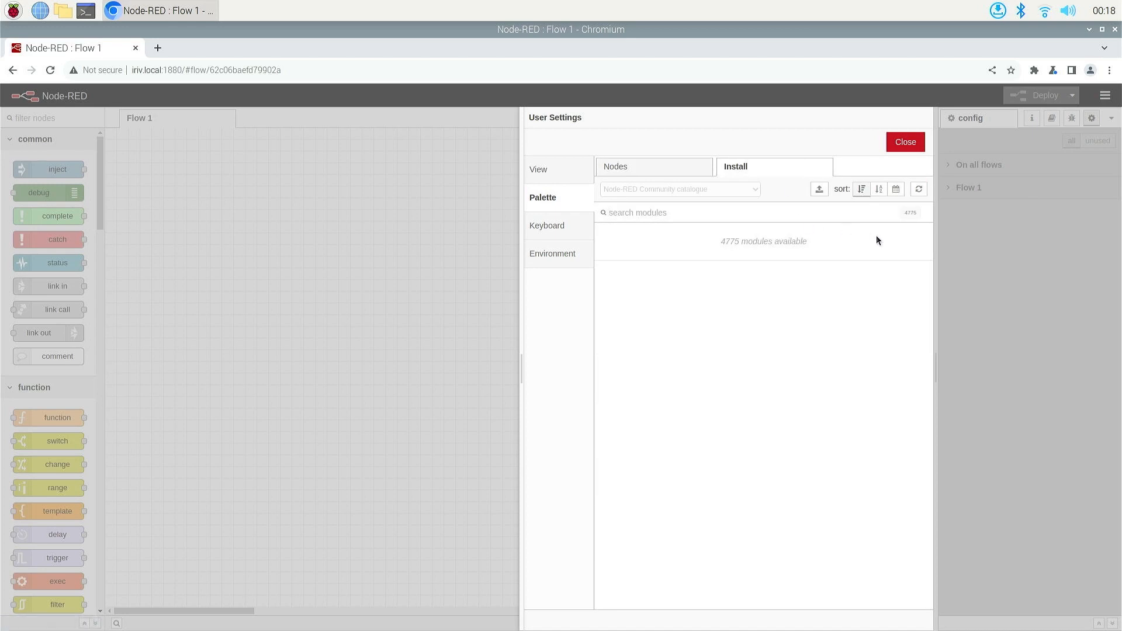
Find and install the node-red-contrib-modbus module from the community catalogue, and close the user settings
text(modbus)
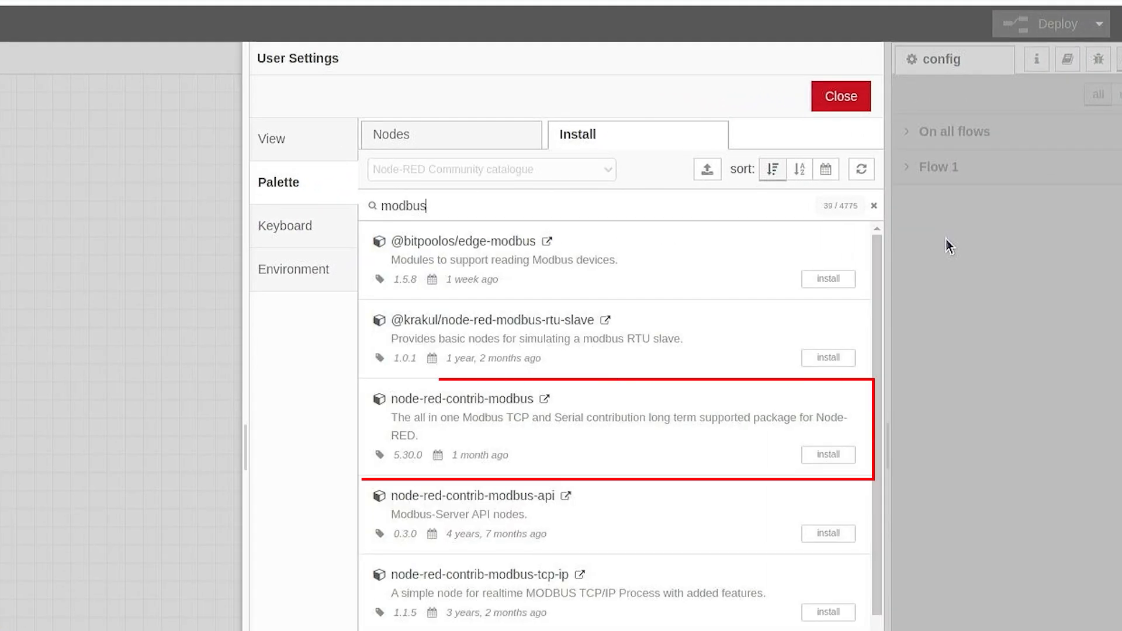
click(810, 457)
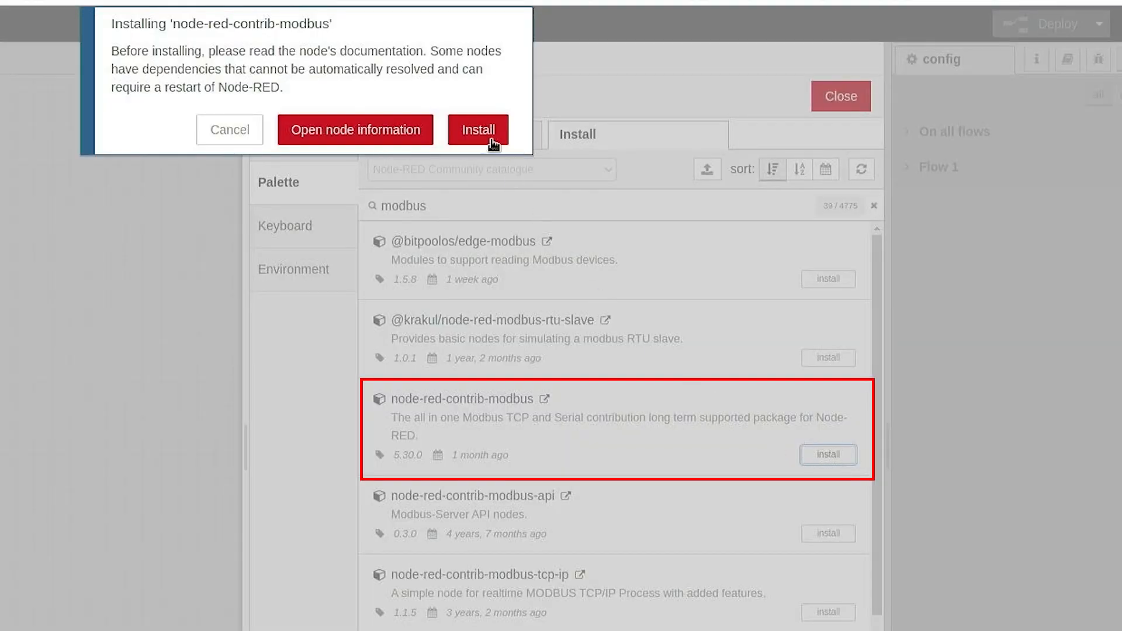
click(496, 142)
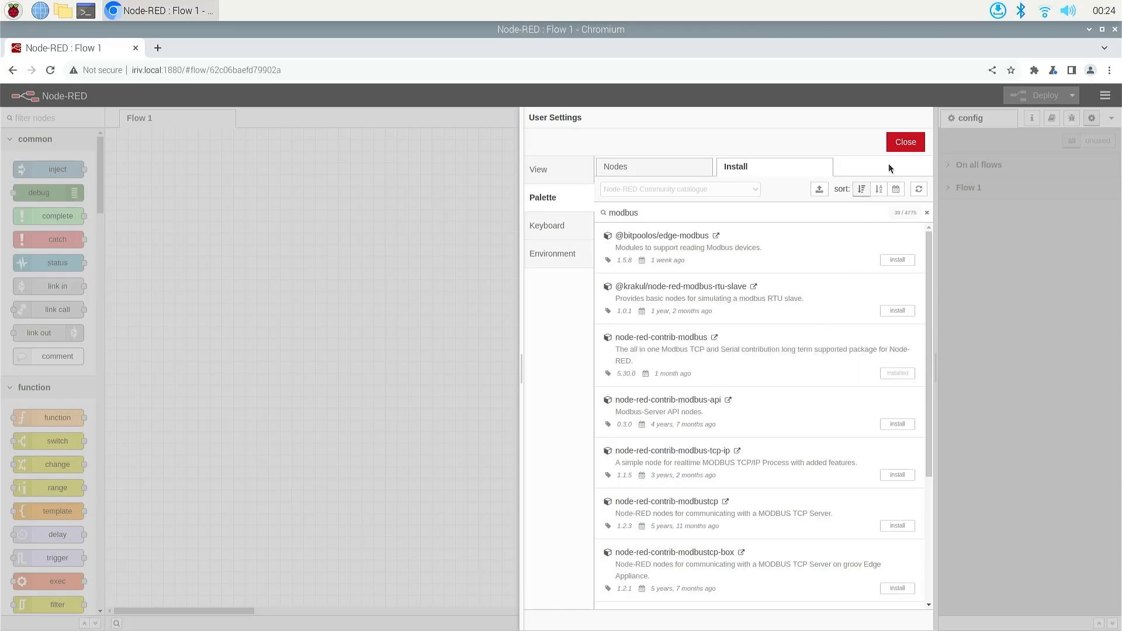
click(897, 142)
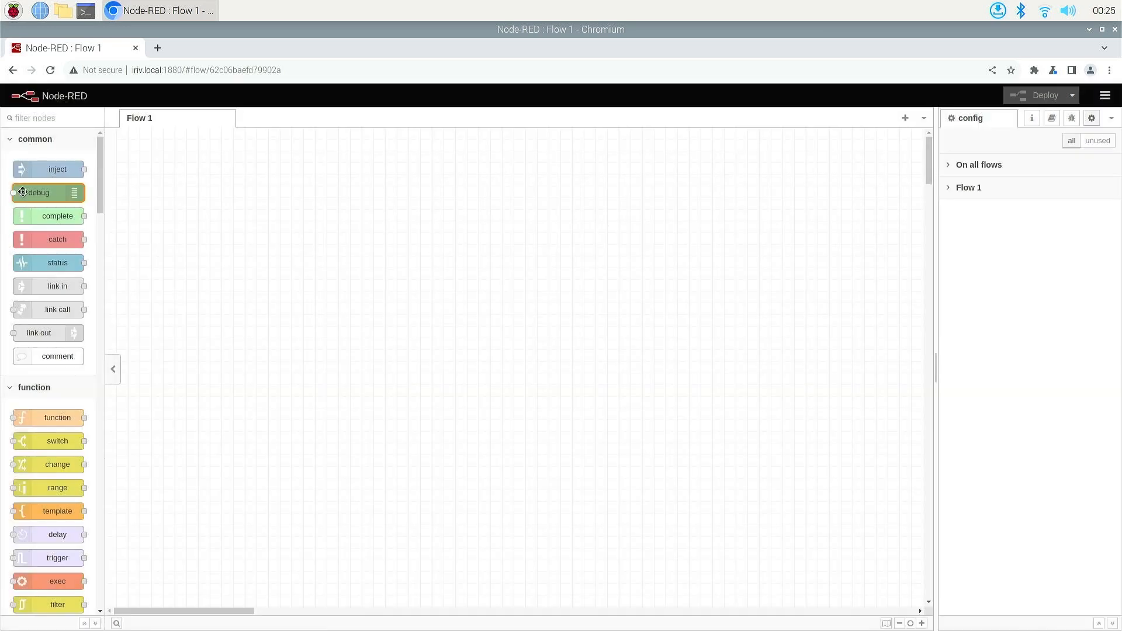
Add an inject node to Flow 1 that sends a timestamp repeatedly at an interval of every 1 second
drag(55, 169, 231, 262)
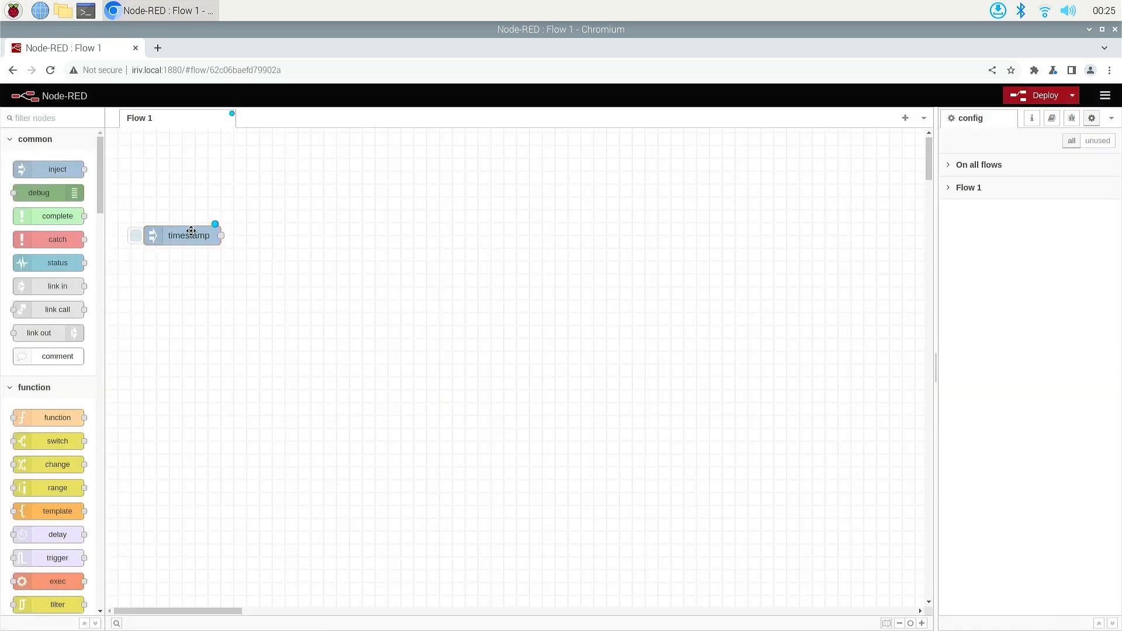
click(191, 232)
double_click(191, 232)
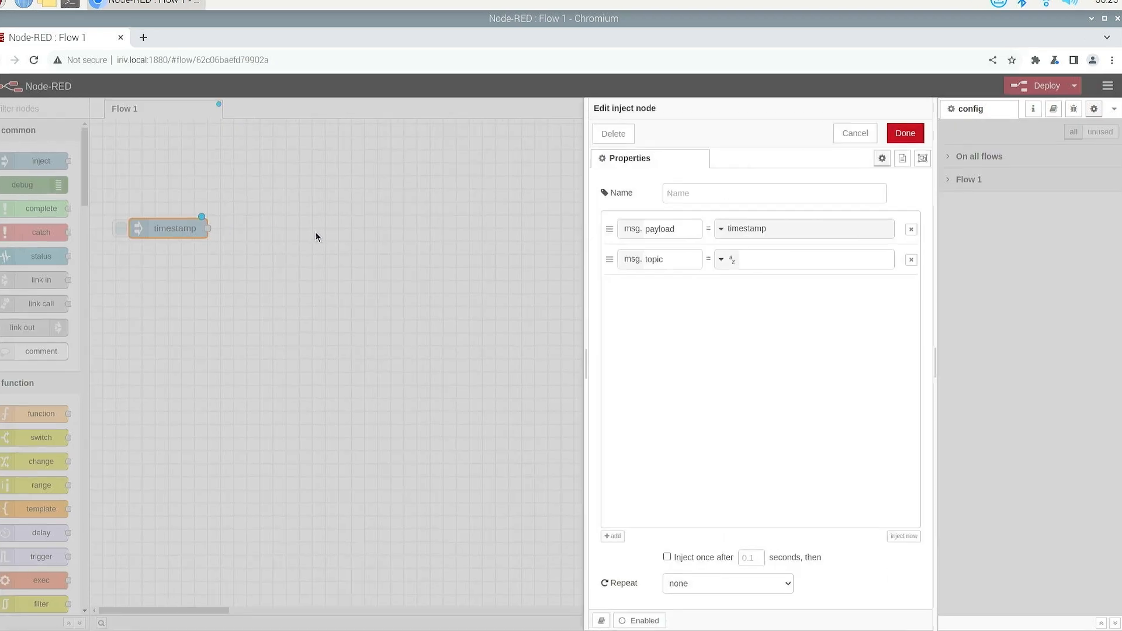
click(717, 588)
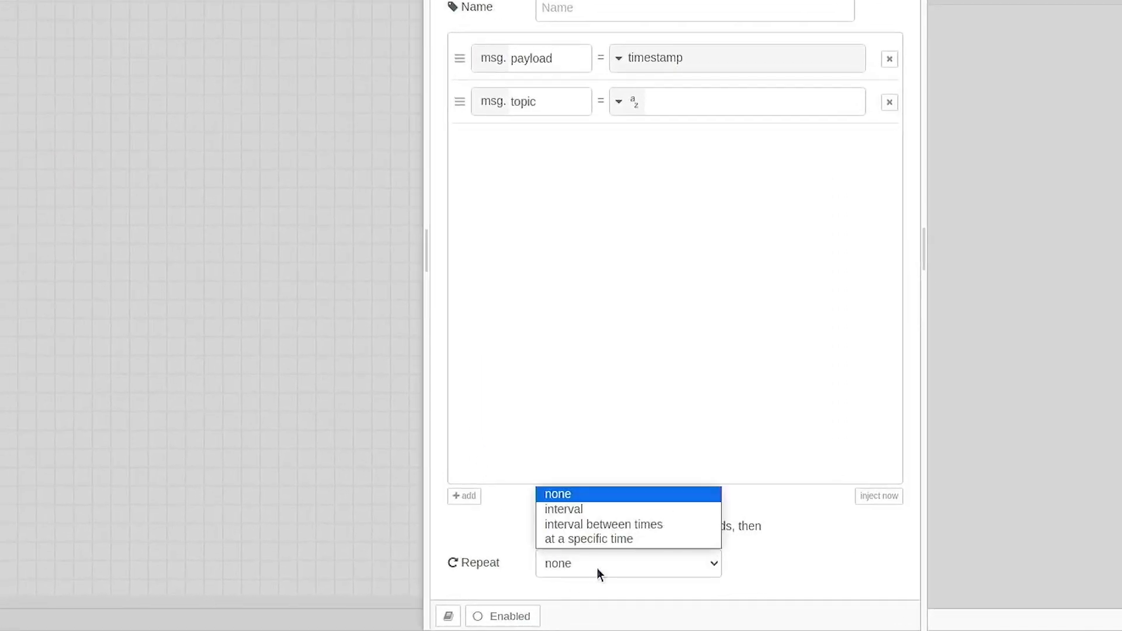
click(606, 509)
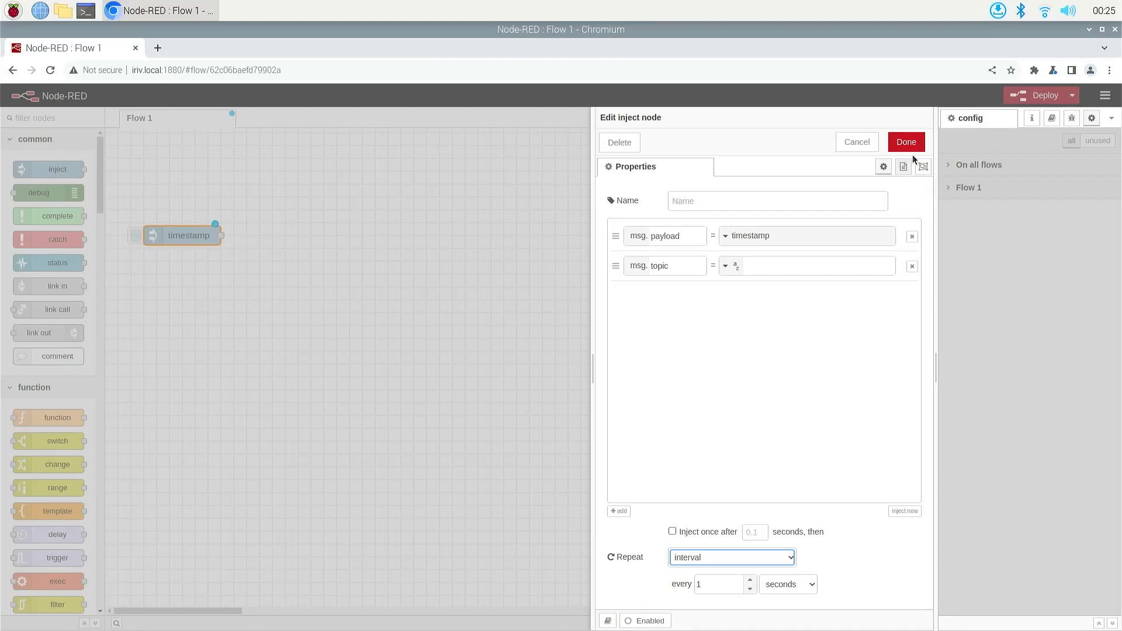
click(907, 143)
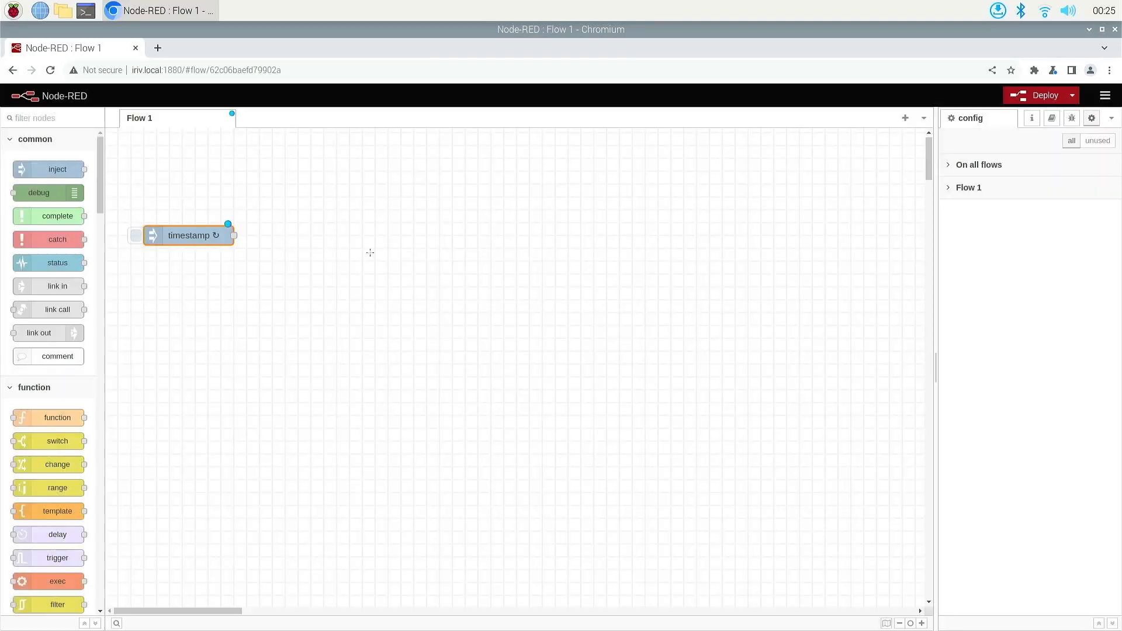
Add a Modbus-Getter node to the flow beside the timestamp inject node
scroll(50, 374, down, 10)
scroll(51, 390, down, 5)
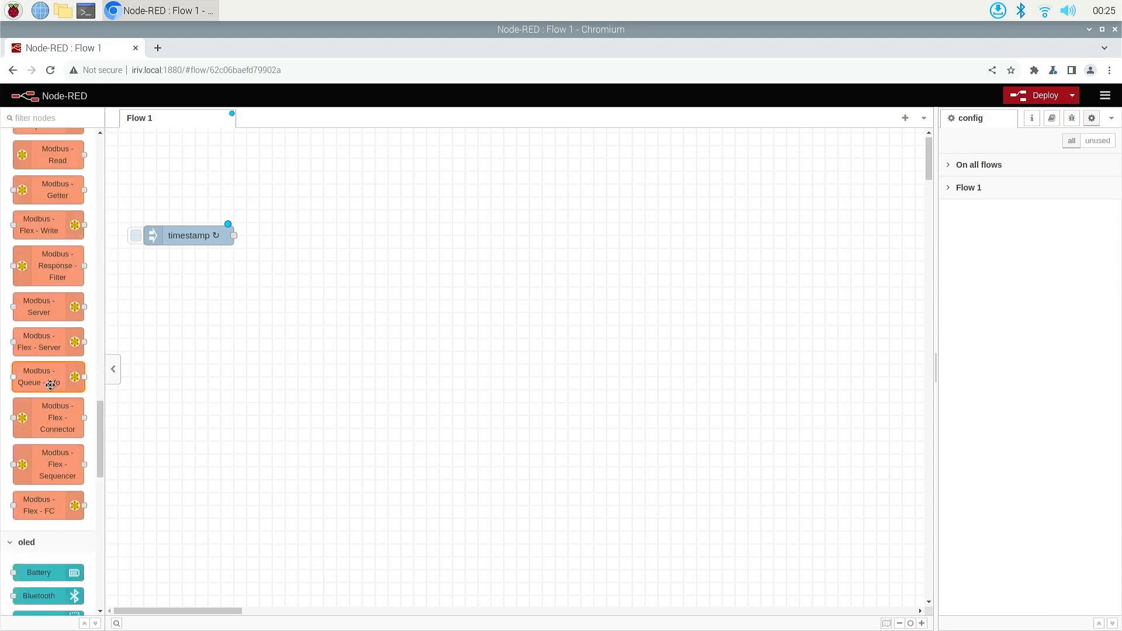
drag(76, 400, 336, 241)
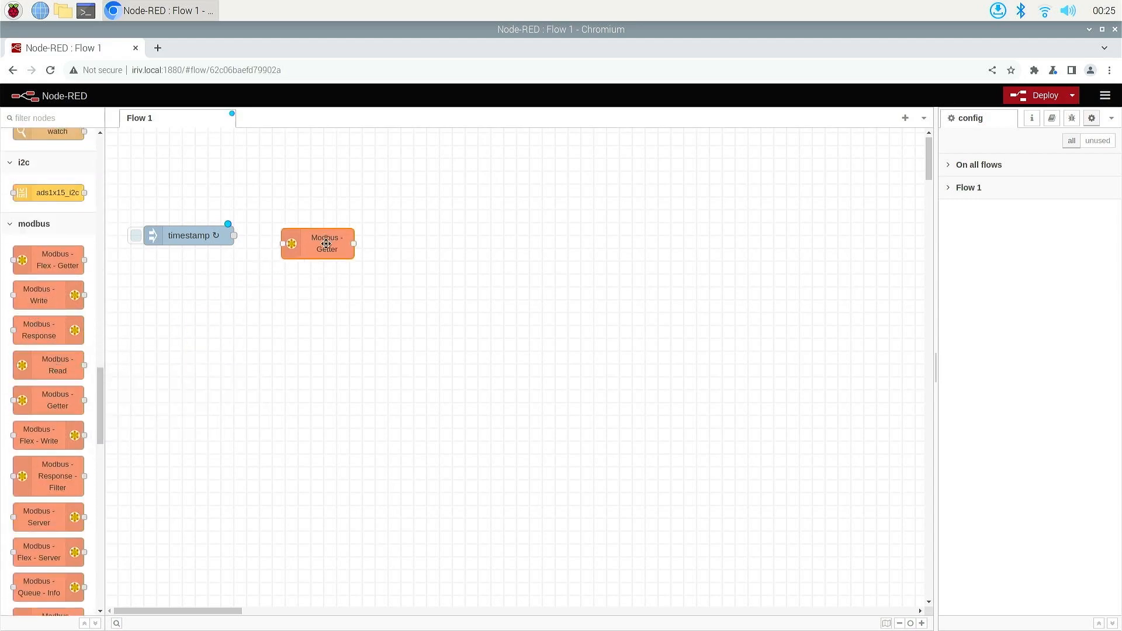
Configure the Modbus-Getter node with Unit-Id 1, function FC 3: Read Holding Registers, address 0 and quantity 2
double_click(335, 241)
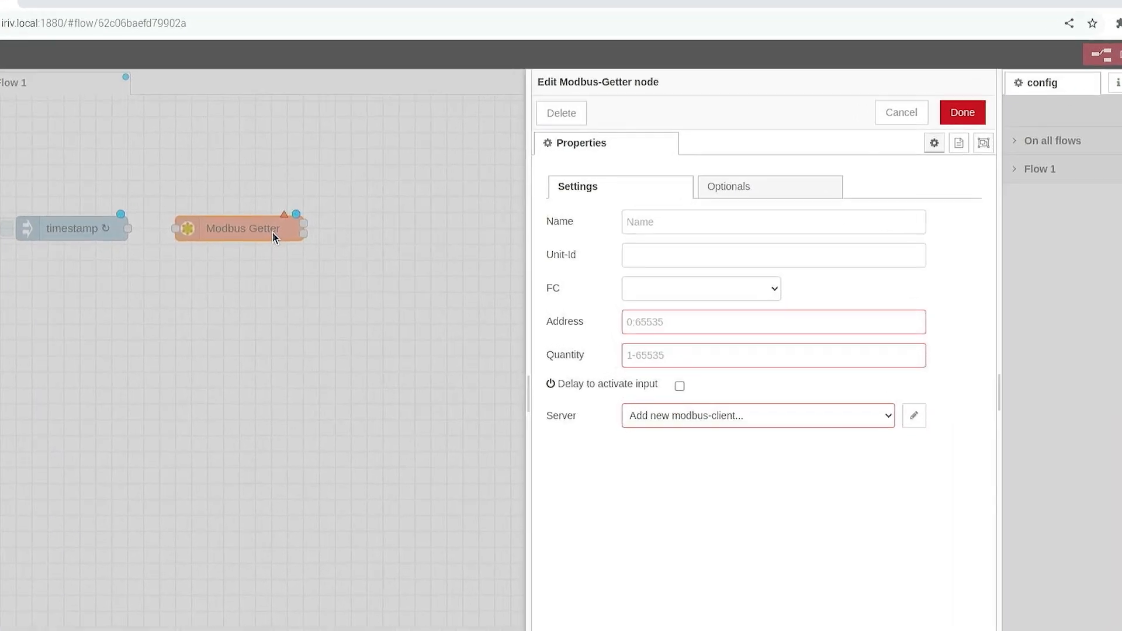
click(689, 257)
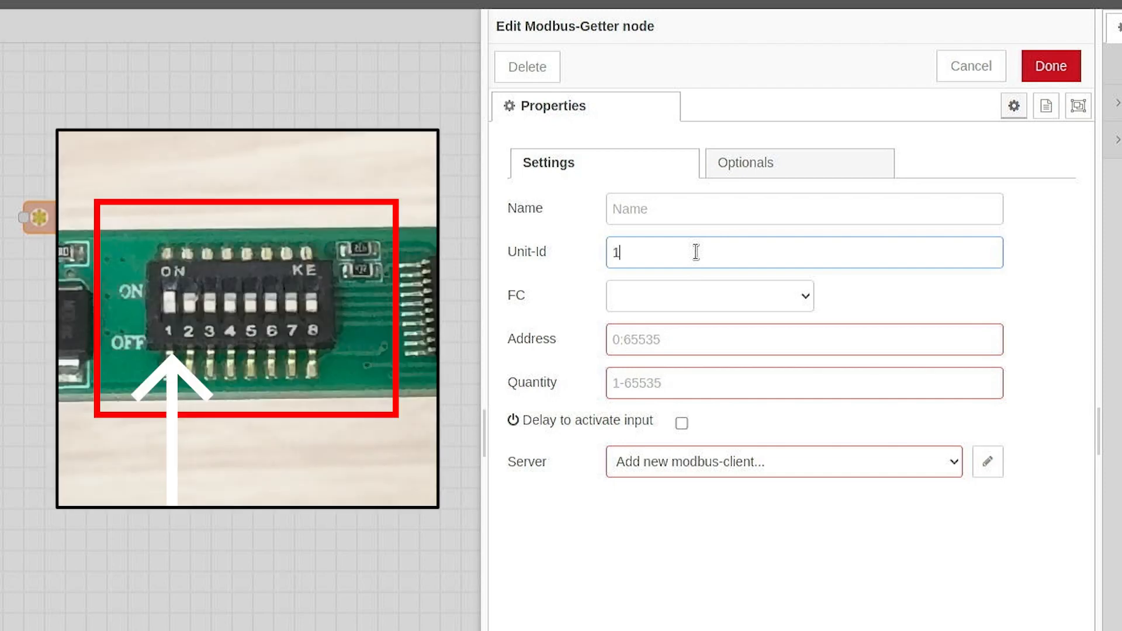
text(1)
click(795, 297)
click(776, 355)
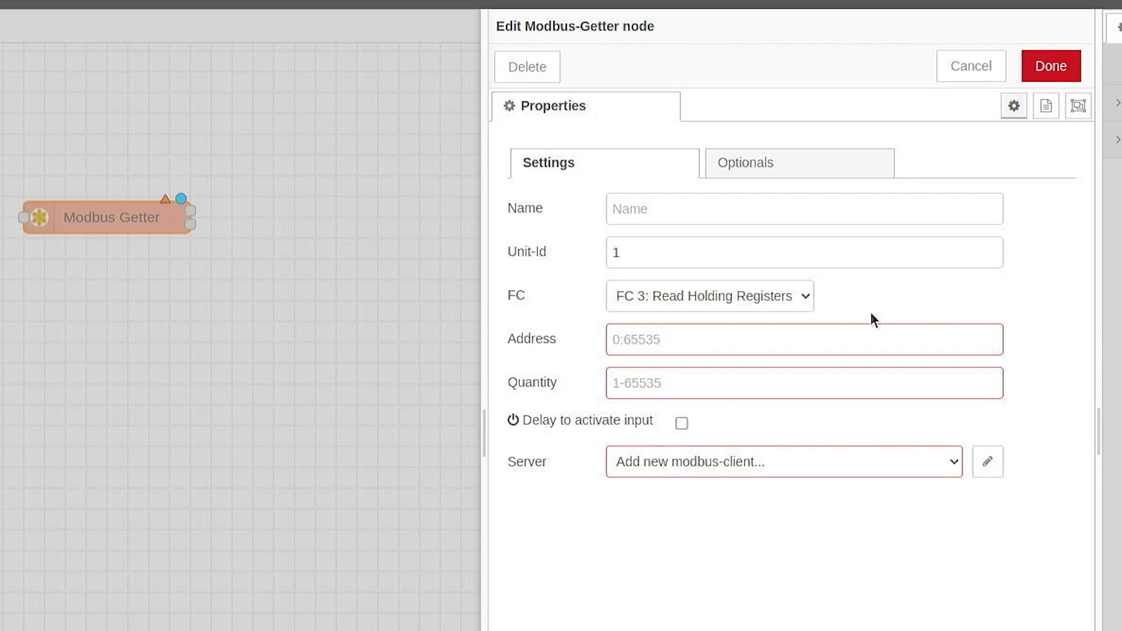
text(0)
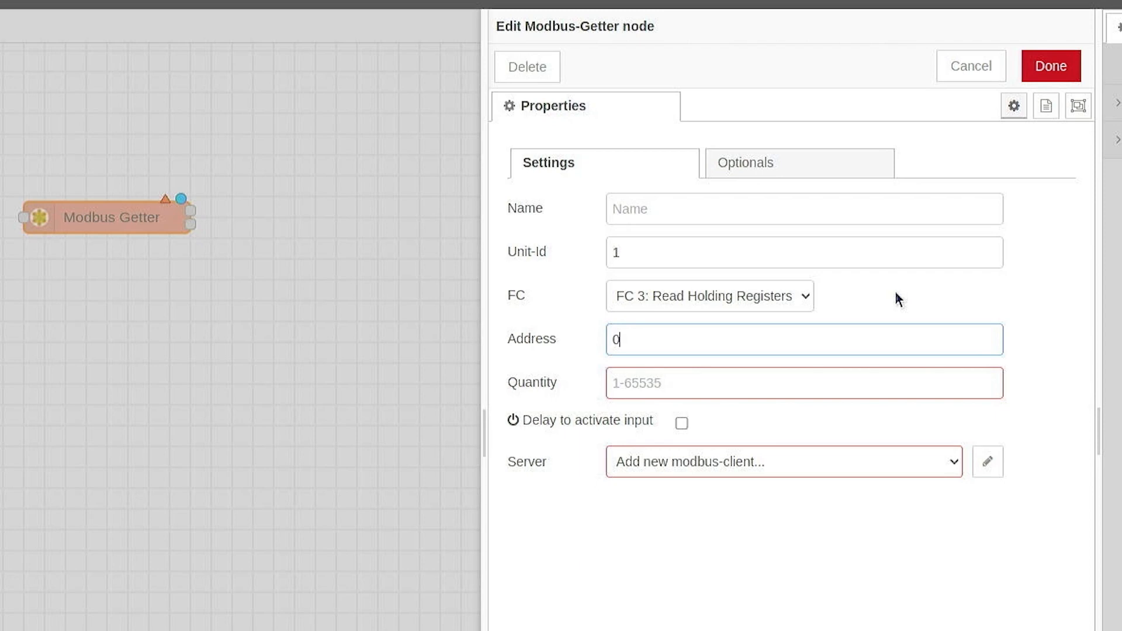
click(898, 299)
text(2)
click(900, 298)
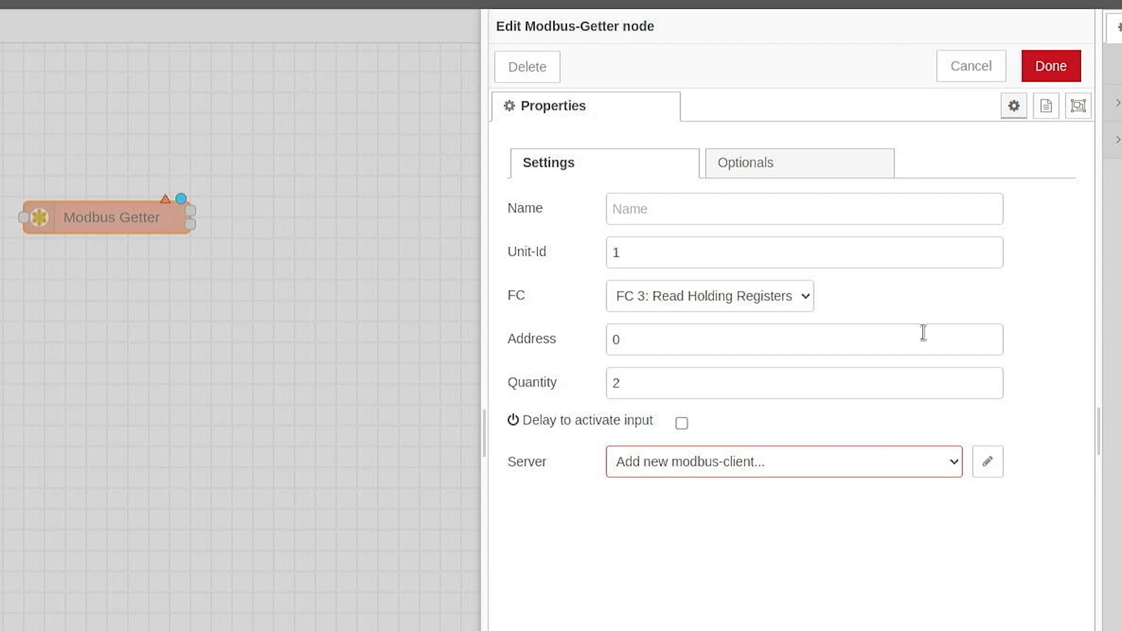
Create a Serial modbus-client on port /dev/ttyACM0 with serial type RTU for the Modbus-Getter node, and save both configurations
click(987, 462)
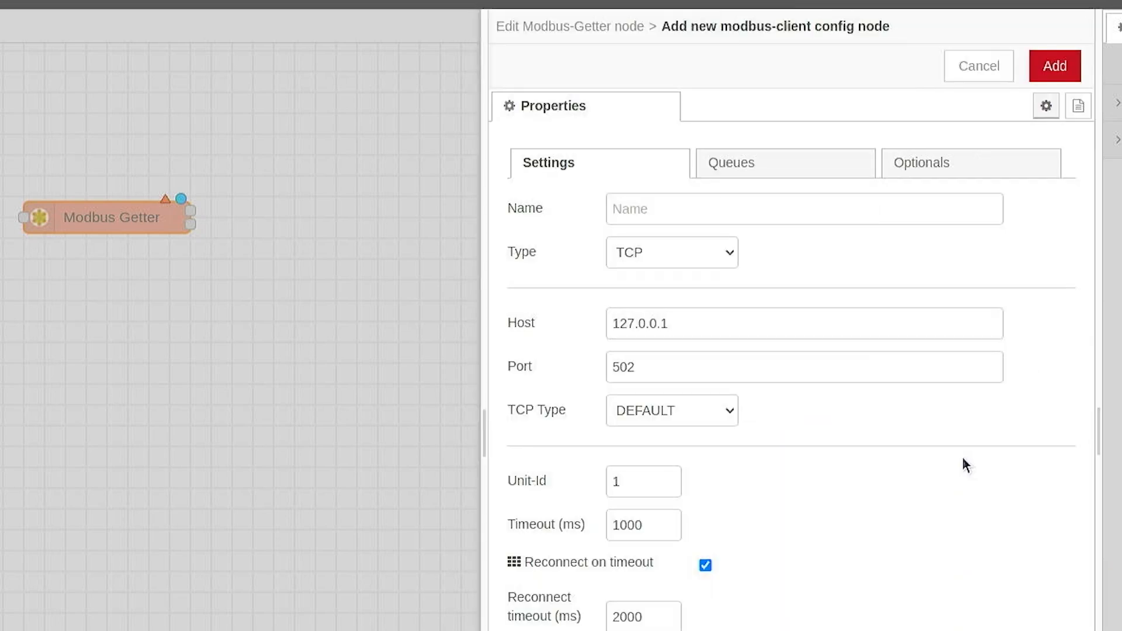
click(694, 260)
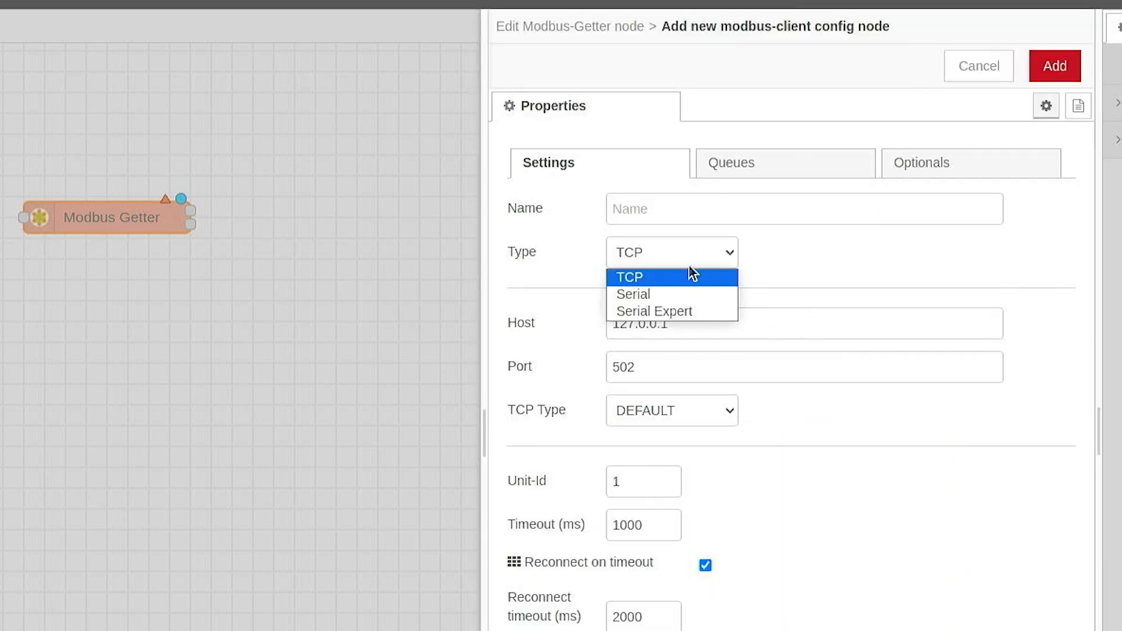
click(682, 293)
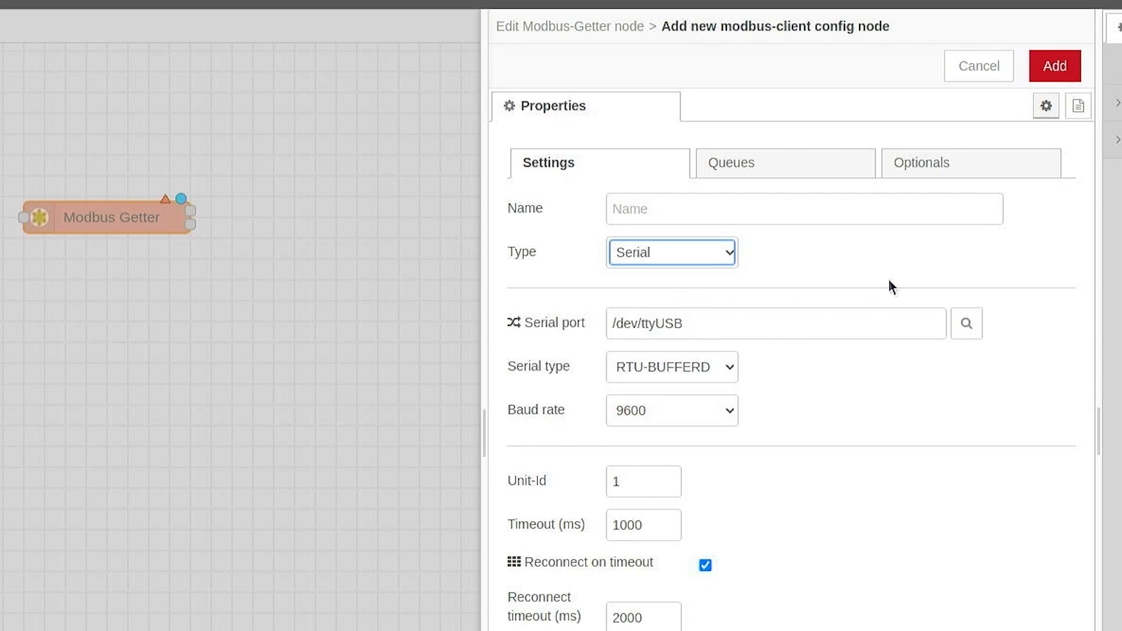
click(966, 323)
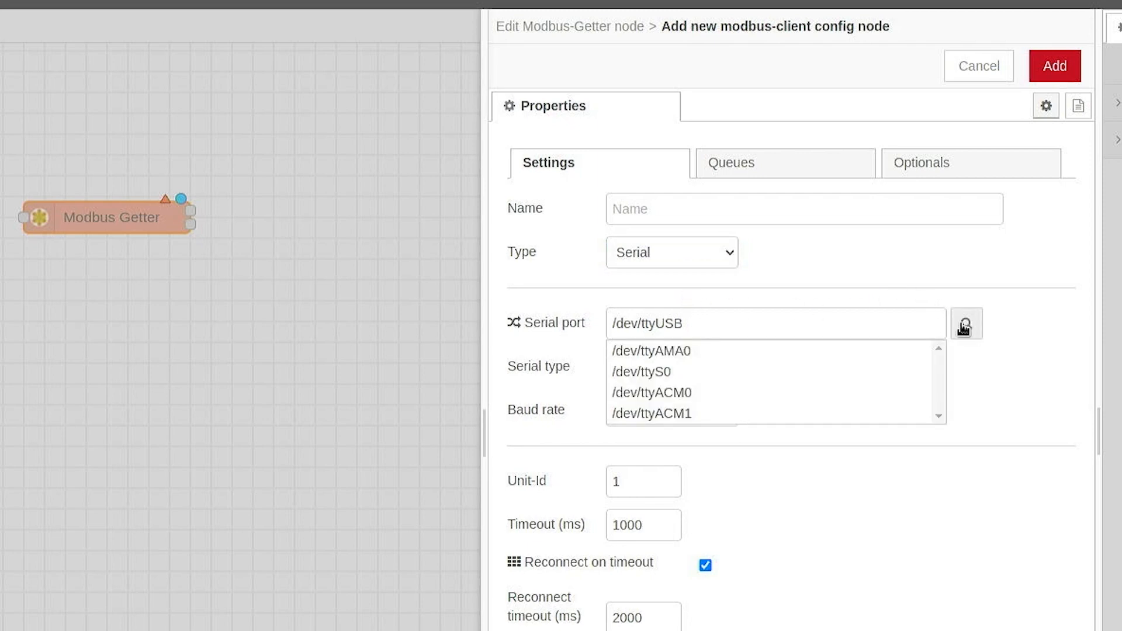
click(777, 394)
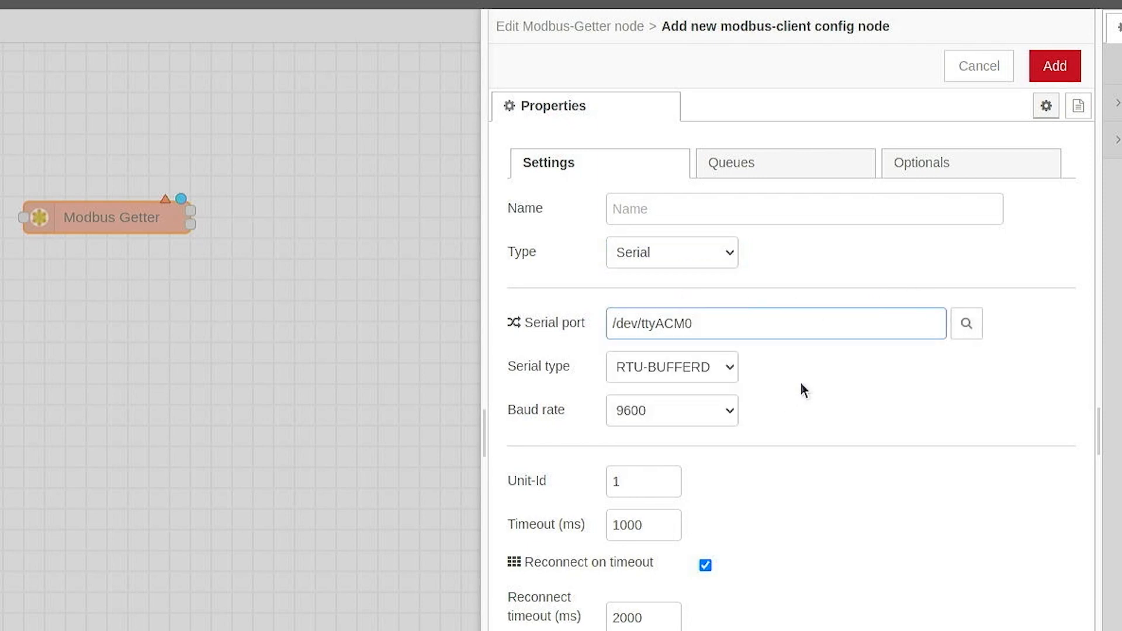
click(704, 371)
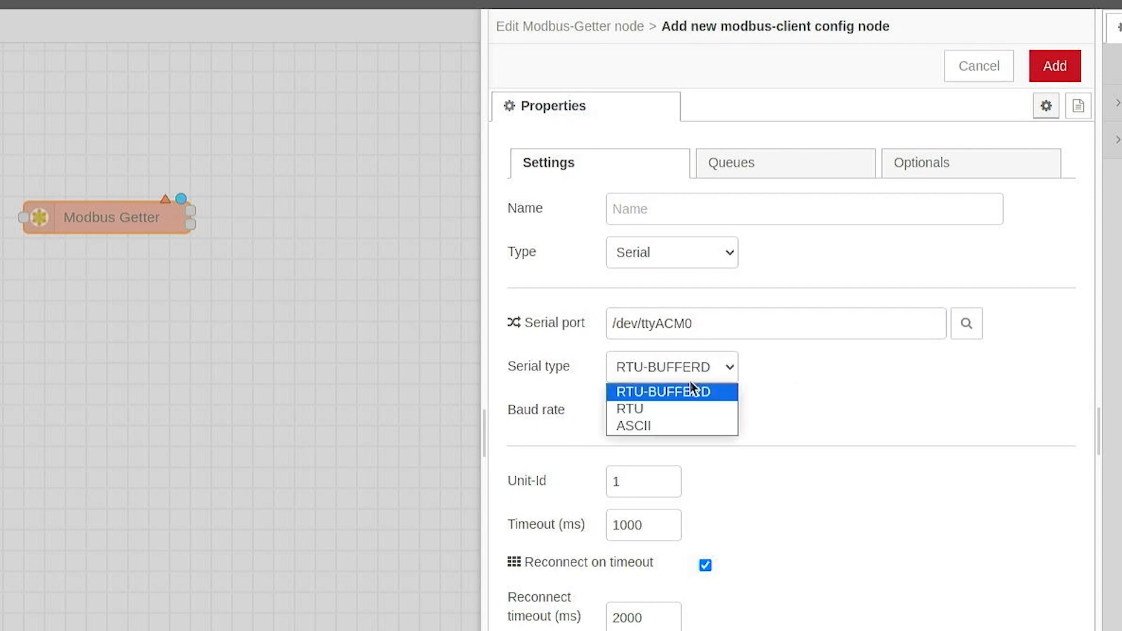
click(674, 409)
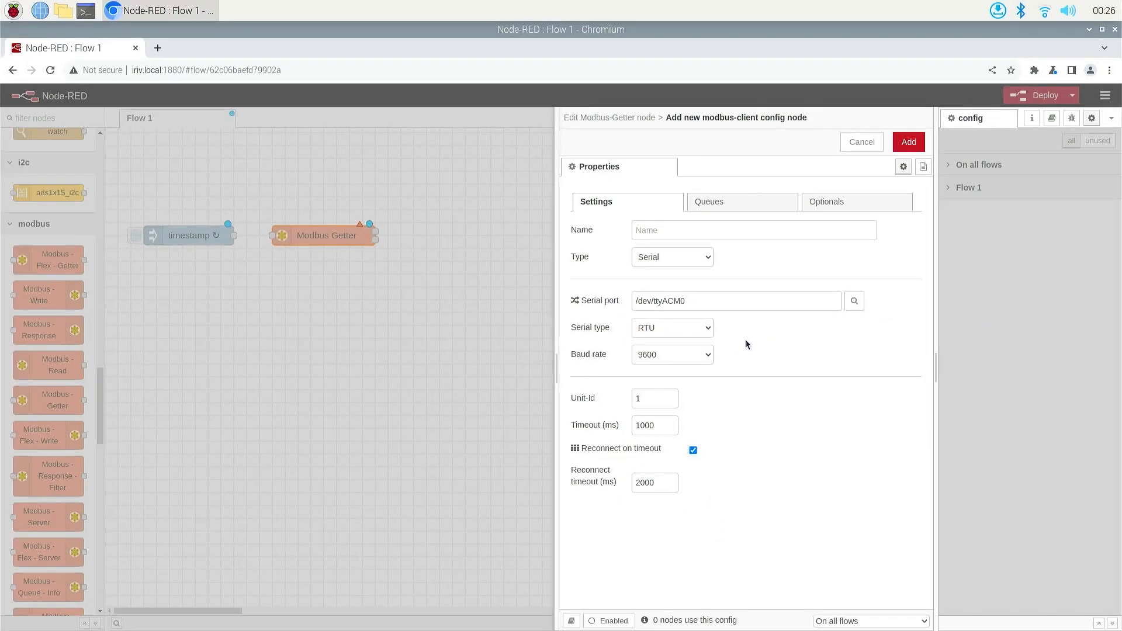
click(909, 142)
click(909, 142)
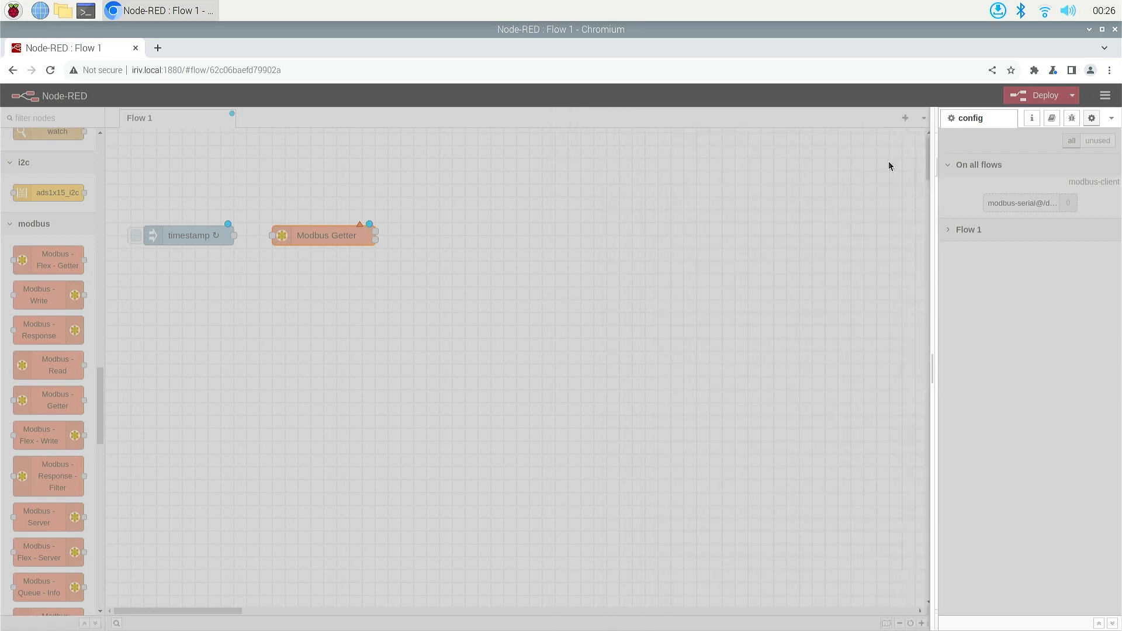
Add a function node named Humidity whose On Message code begins with "var msg = { payload: msg.payload[0] / 10.0};"
drag(103, 405, 83, 193)
drag(64, 299, 488, 206)
double_click(467, 214)
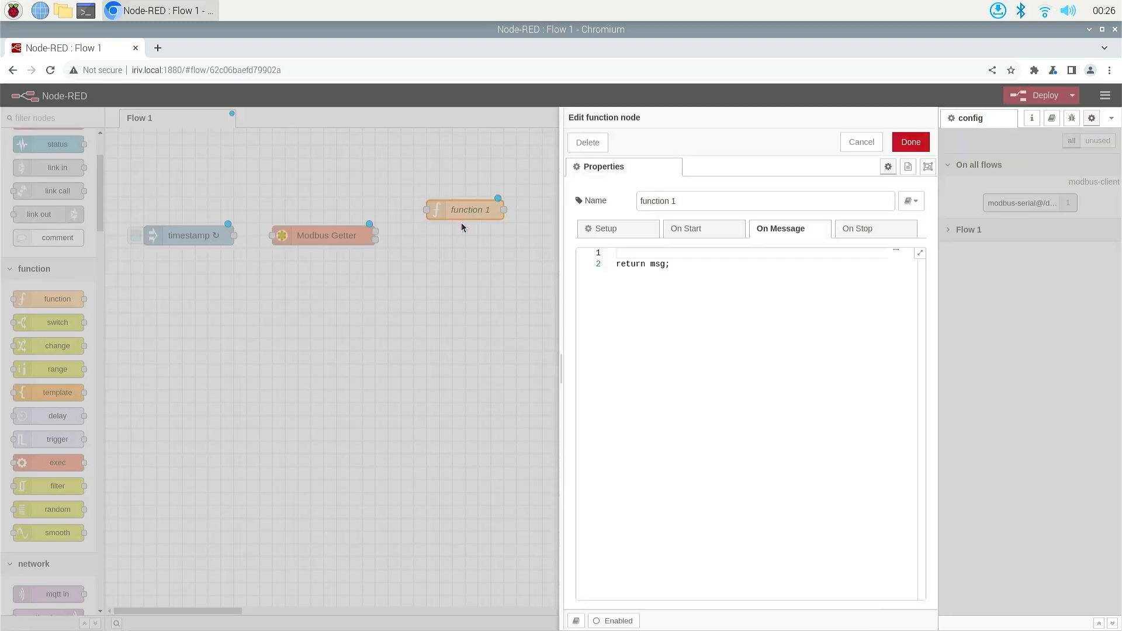
text(var)
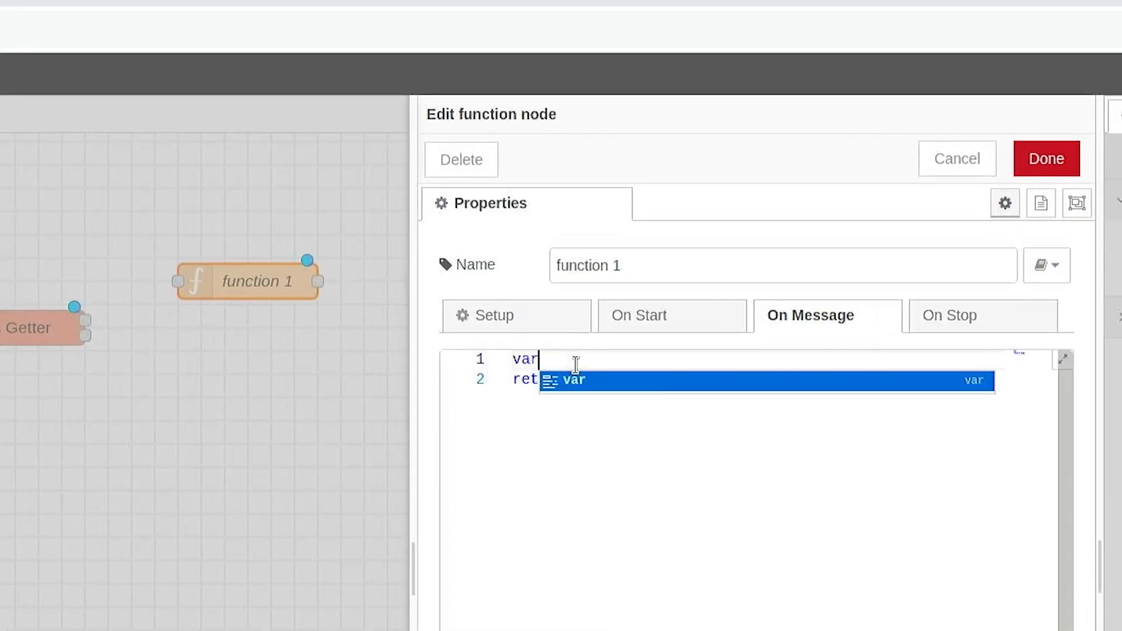
text( msg = { payload: msg.payload[0] / 10.0};)
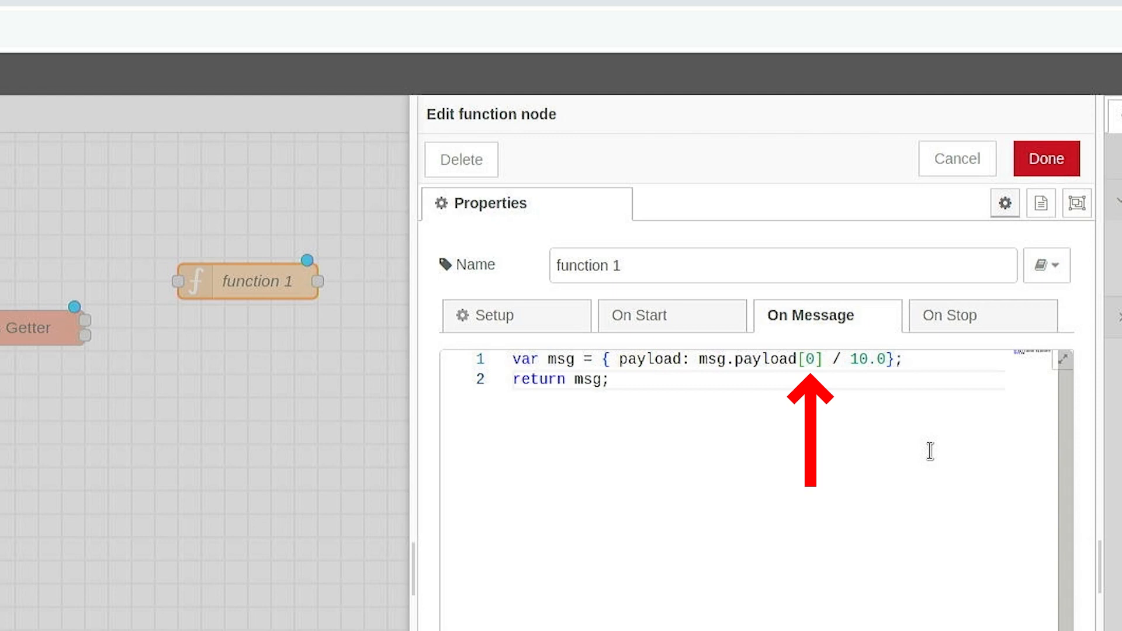
triple_click(748, 268)
text(Humidity)
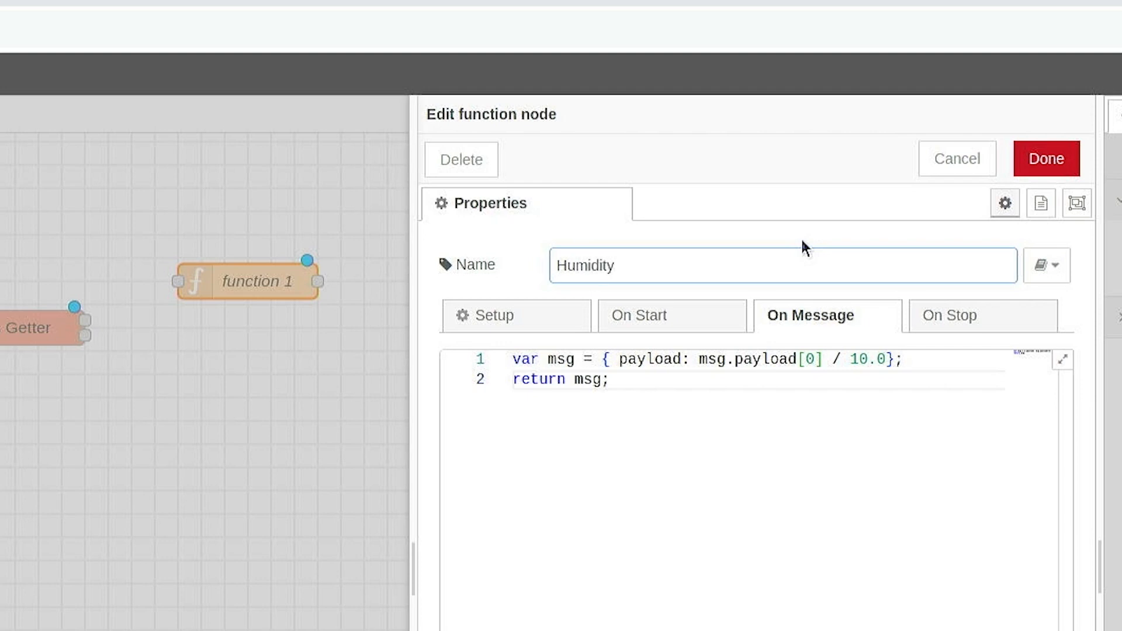
click(1046, 158)
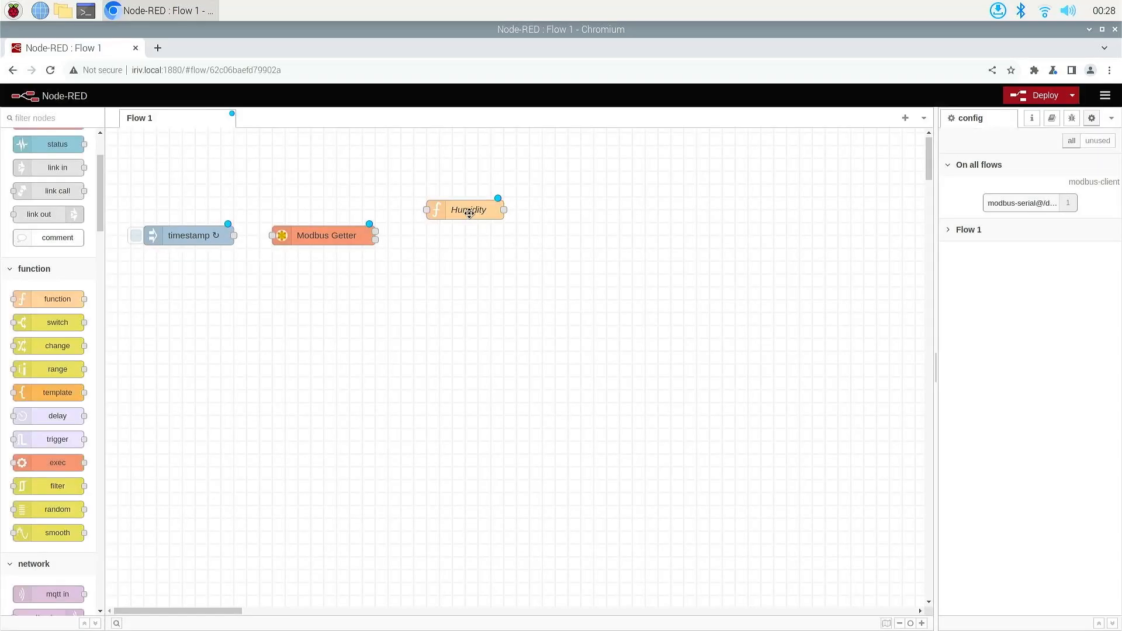
Duplicate the Humidity function node below the original, rename the copy Temperature and change its code to read msg.payload[1]
key(ctrl+v)
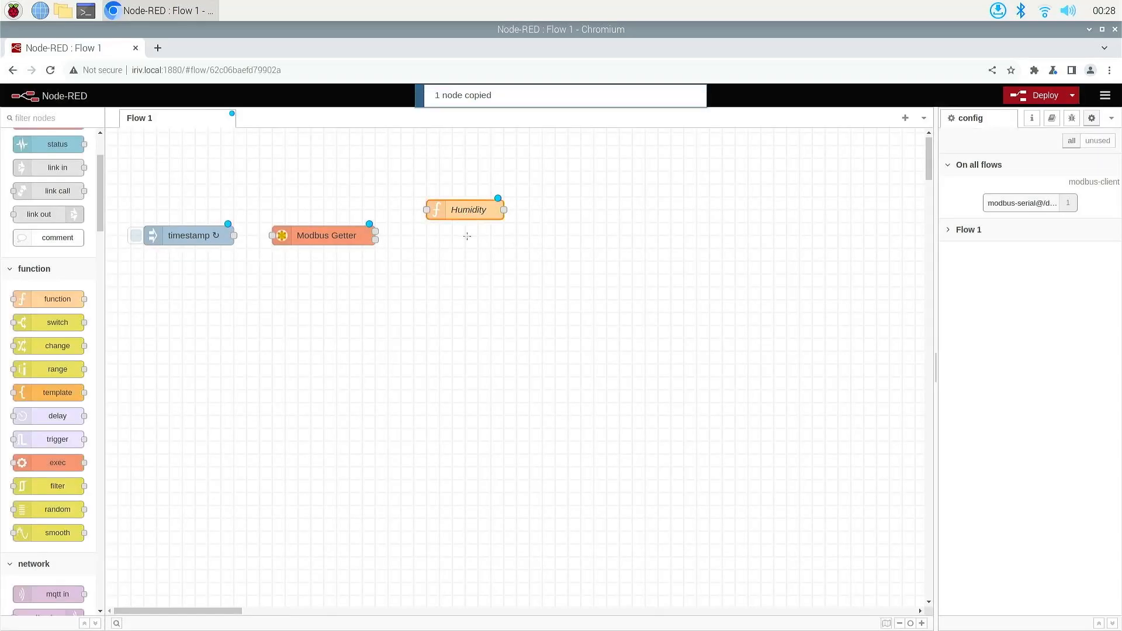
click(464, 261)
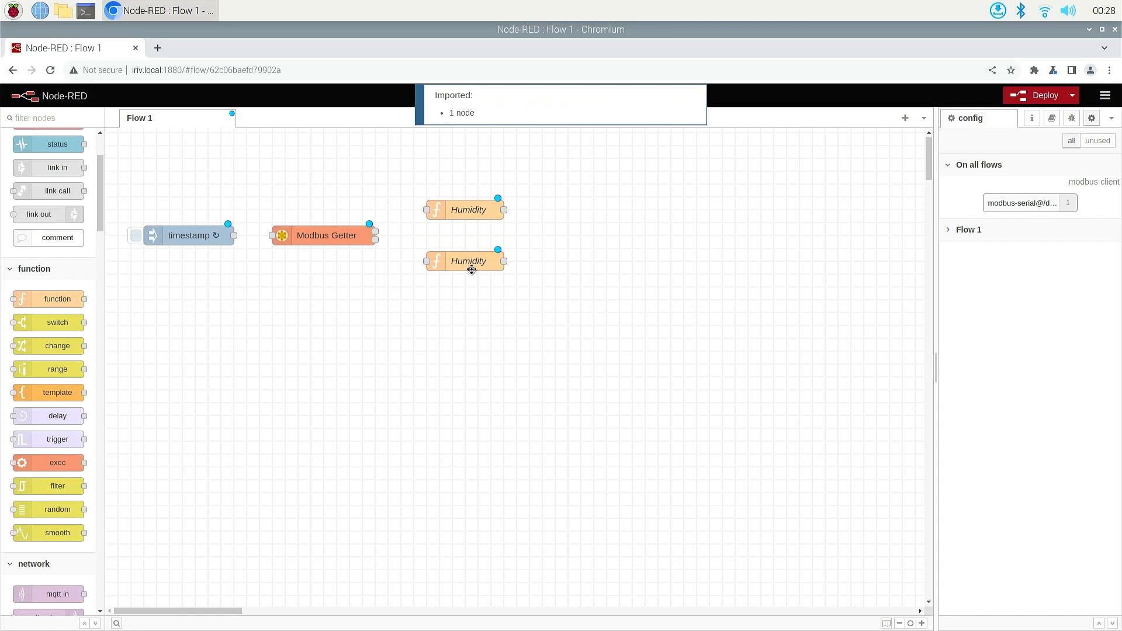
double_click(466, 261)
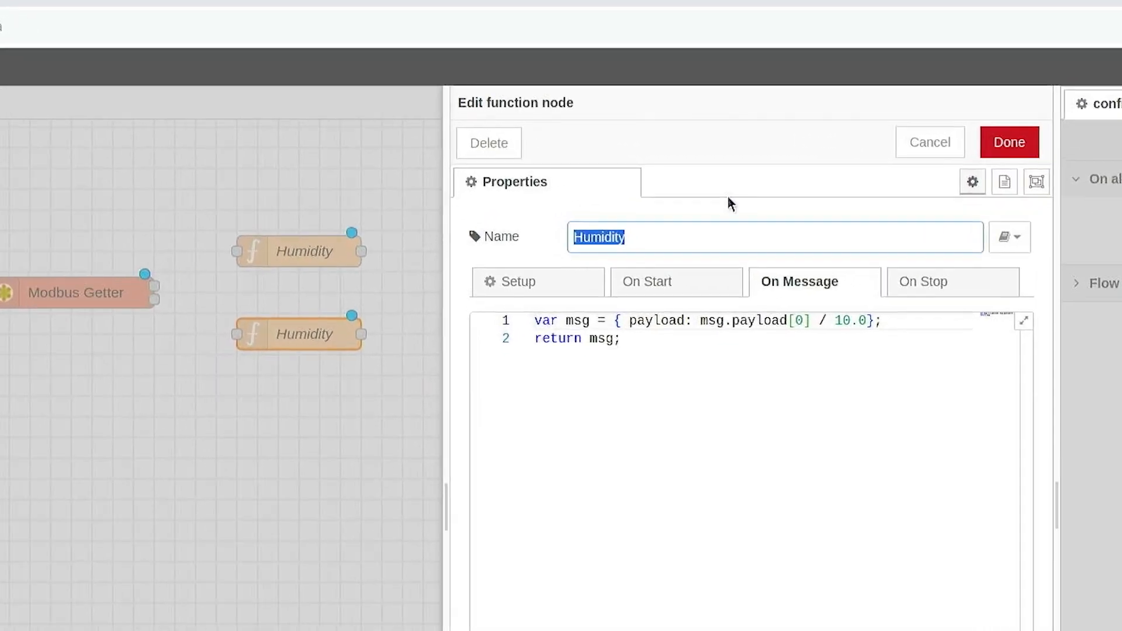
text(Temperature)
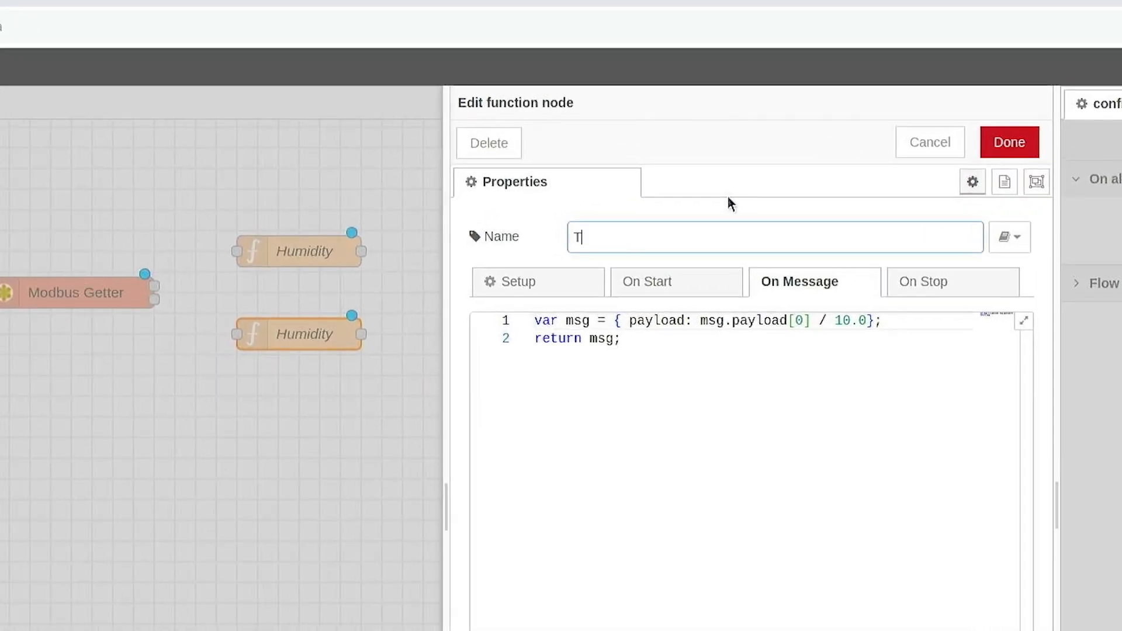
click(798, 328)
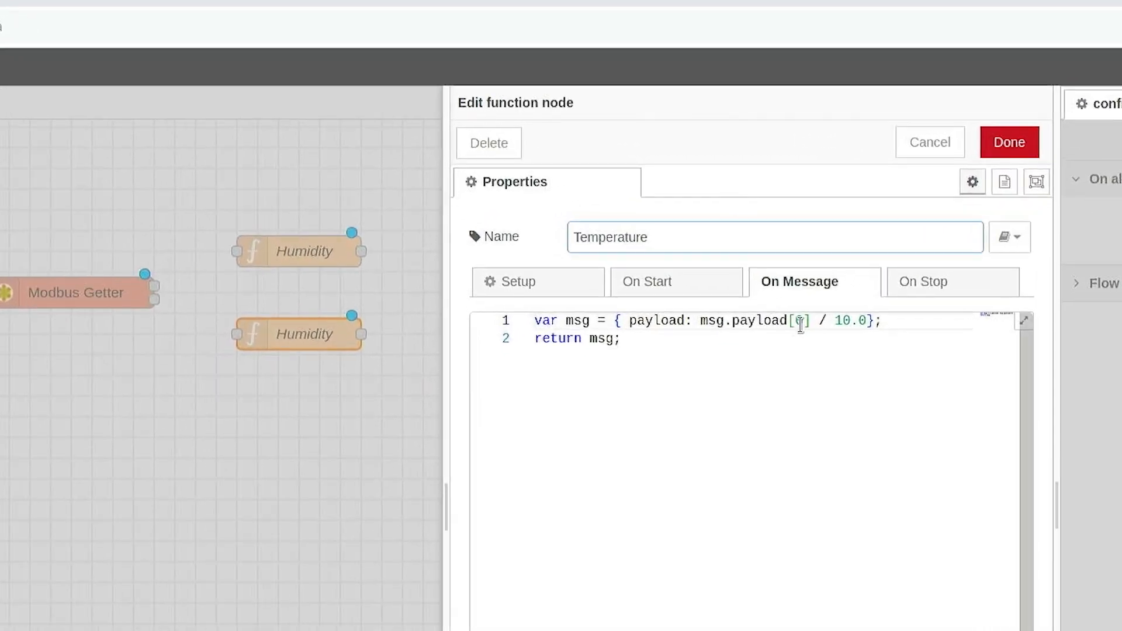
key(BackSpace)
text(1)
click(787, 453)
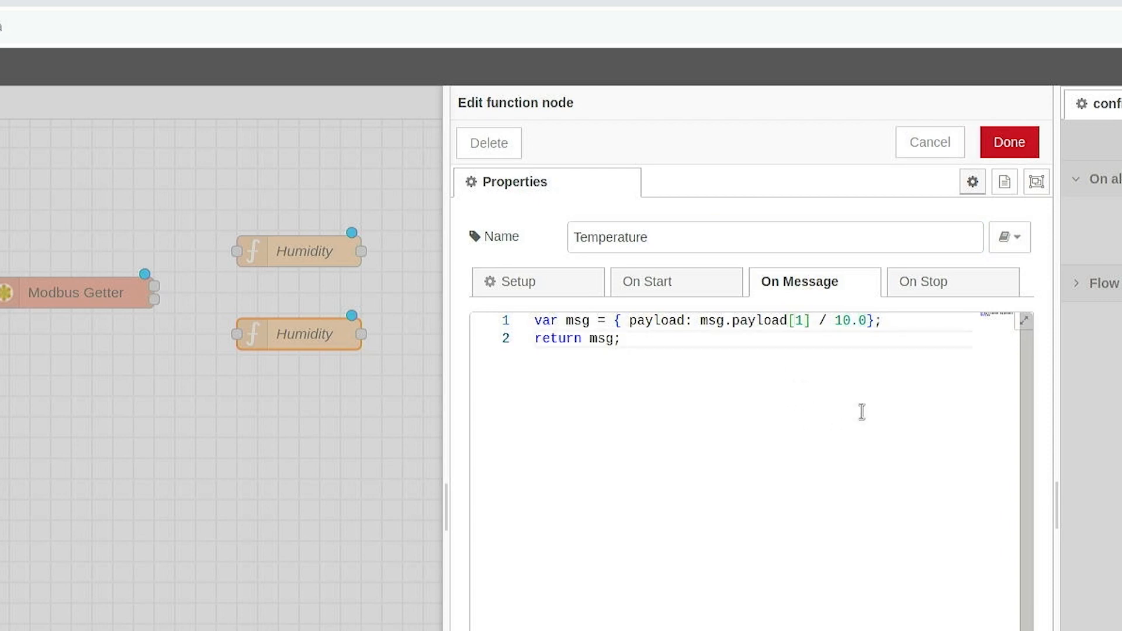
click(1009, 142)
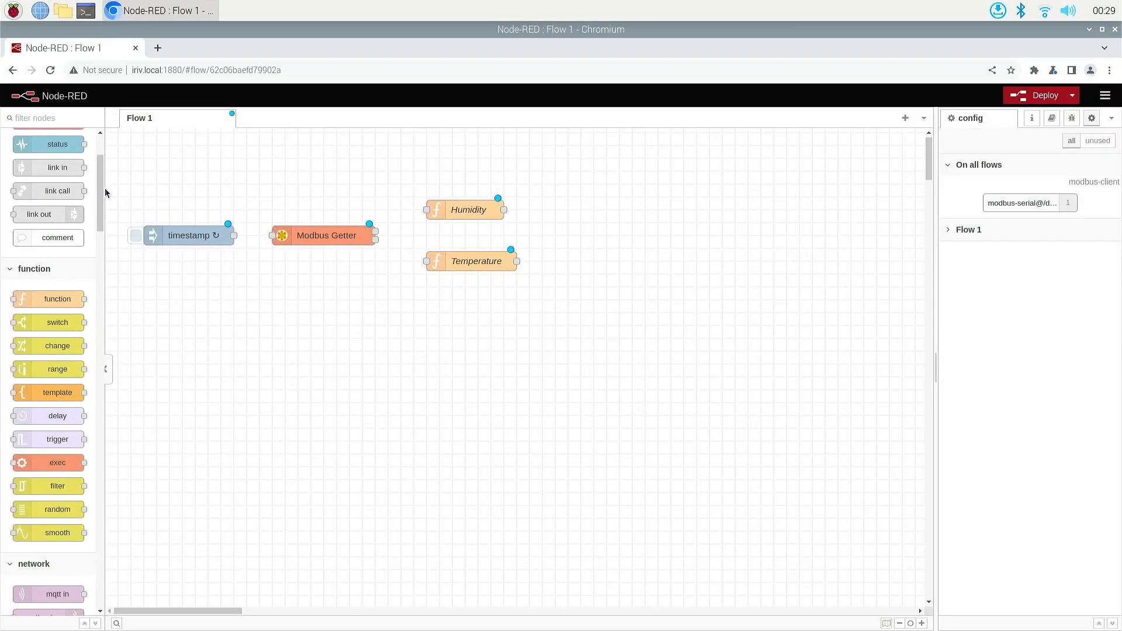
Add debug nodes beside the Humidity and Temperature functions, and wire the flow from the timestamp through the Modbus Getter to both debug nodes
scroll(70, 193, up, 3)
drag(56, 193, 608, 261)
drag(270, 235, 273, 235)
drag(375, 231, 426, 262)
drag(504, 210, 554, 209)
Show the debug messages and deploy the flow
click(1072, 118)
click(1040, 95)
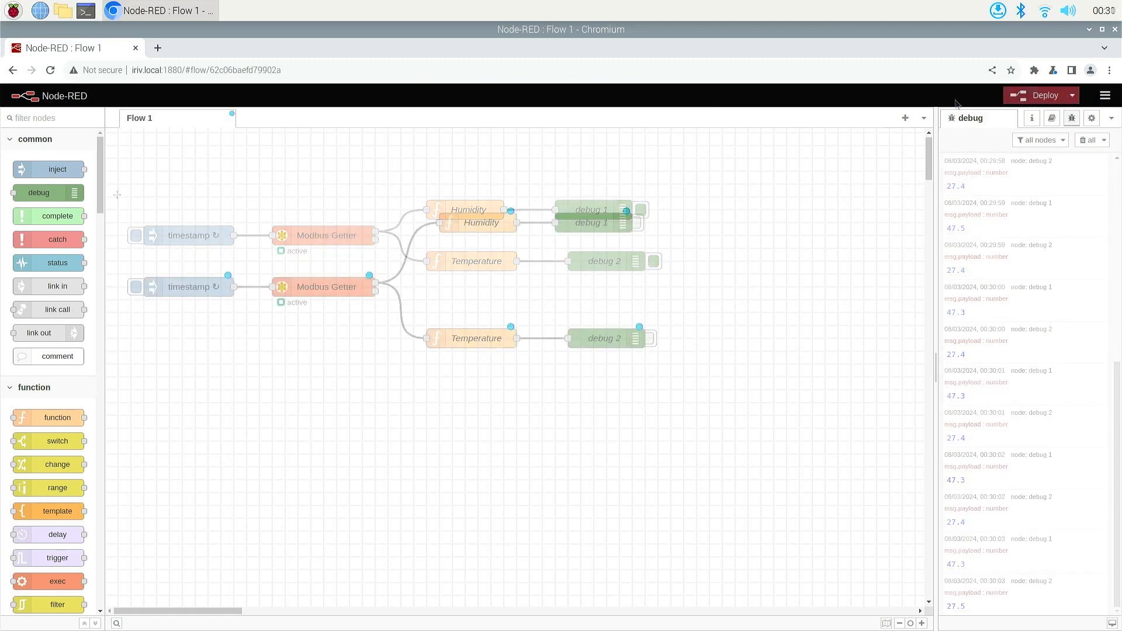
Add a dashboard gauge node above debug 1 and assign it to a new Default group on a new dashboard tab named Humidity
scroll(86, 435, down, 15)
scroll(86, 436, down, 10)
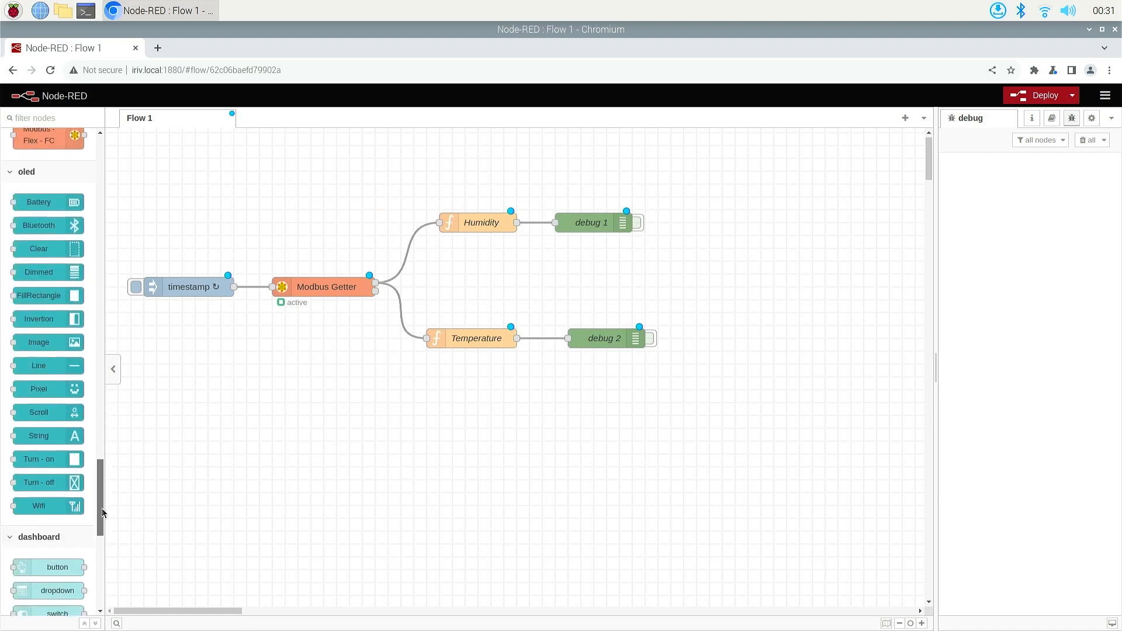
drag(40, 463, 598, 184)
double_click(598, 184)
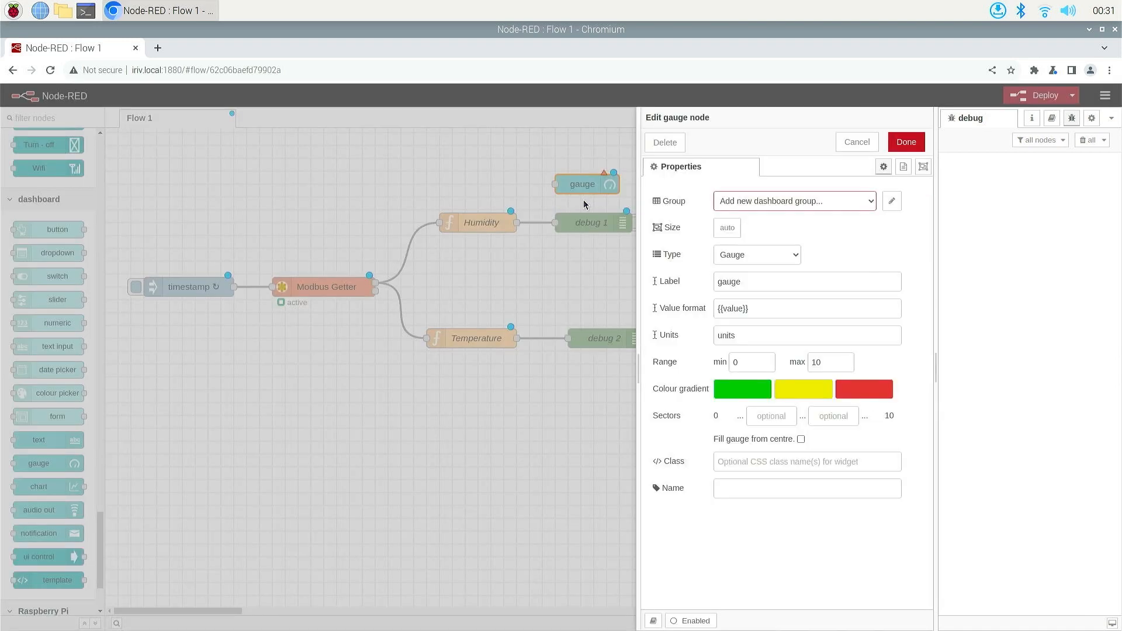
click(891, 202)
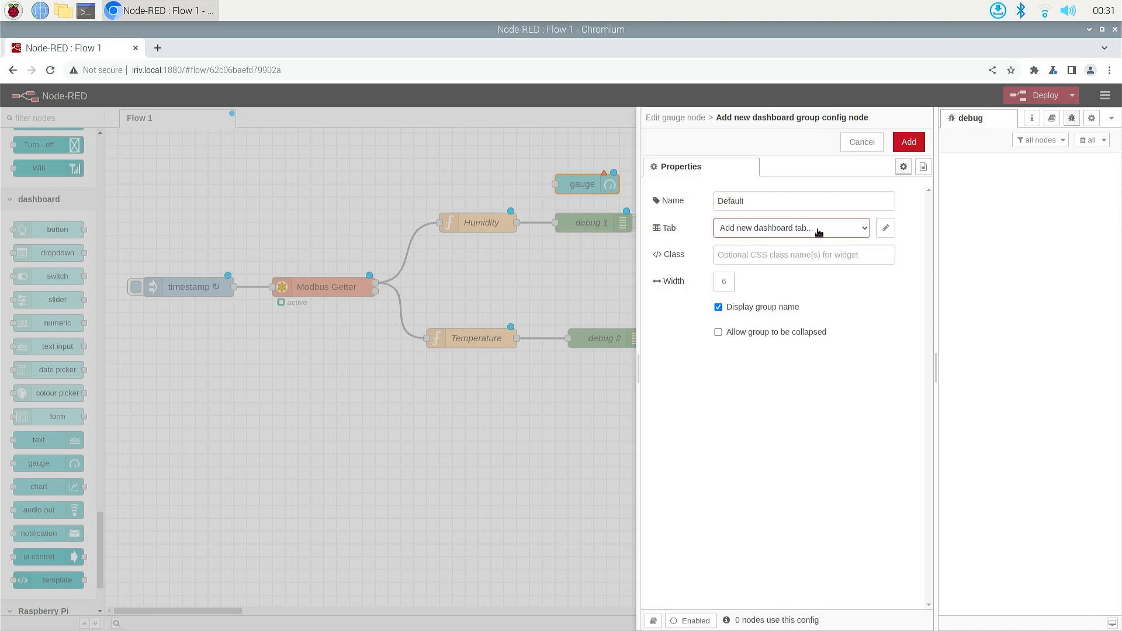
click(882, 228)
double_click(804, 200)
text(Humidity)
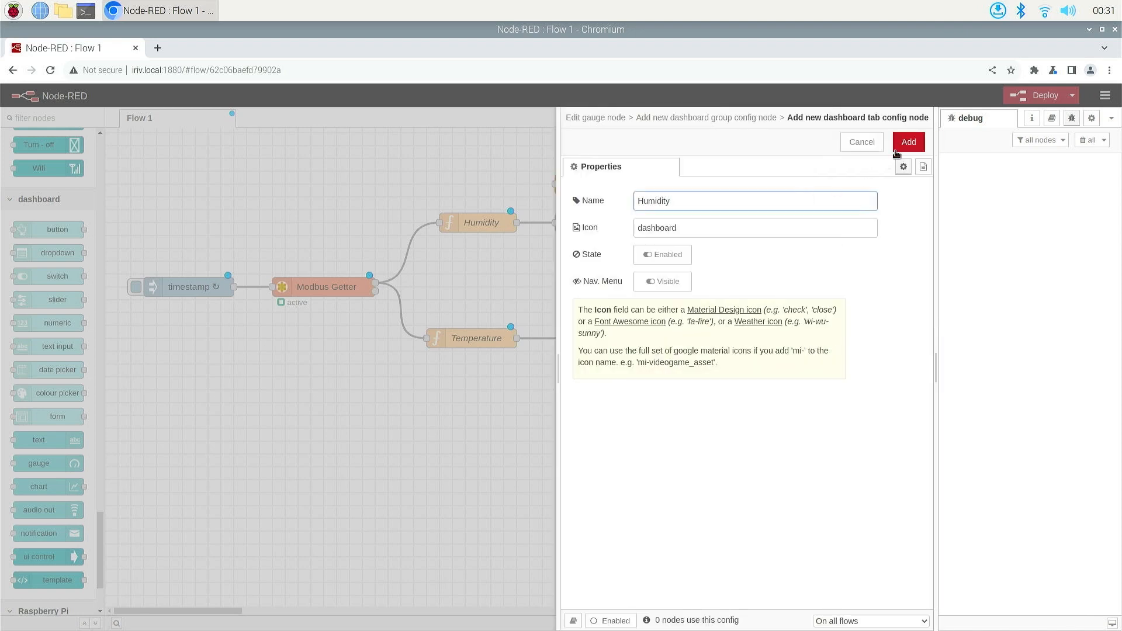
click(908, 142)
click(907, 144)
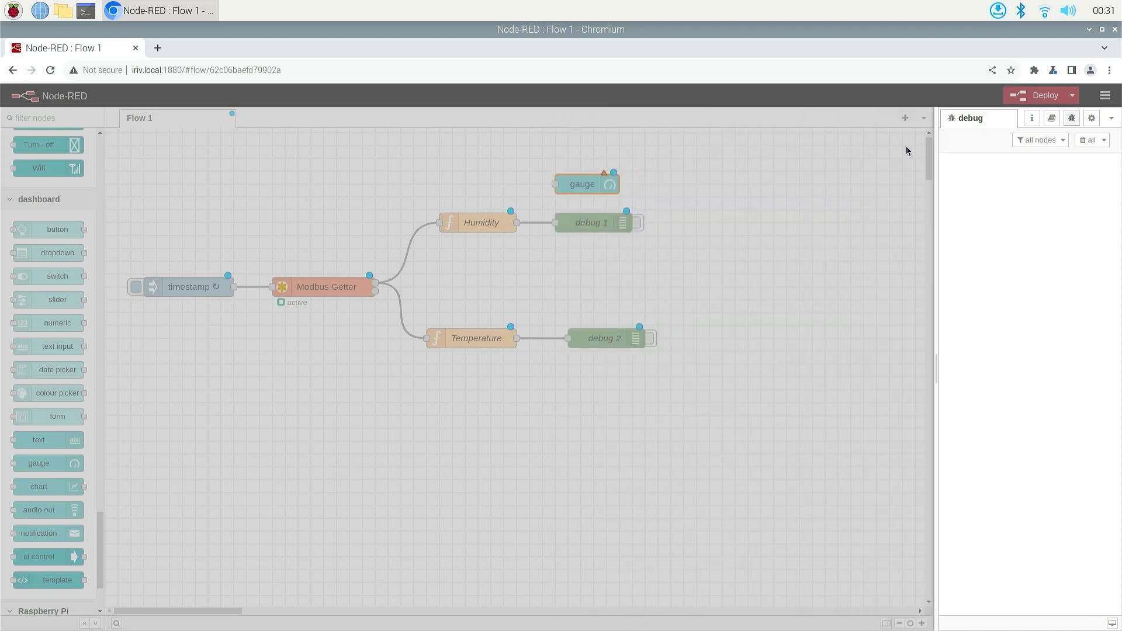
Label the gauge Humidity with units %, save it, and wire the Humidity function's output to it
text(Humidity)
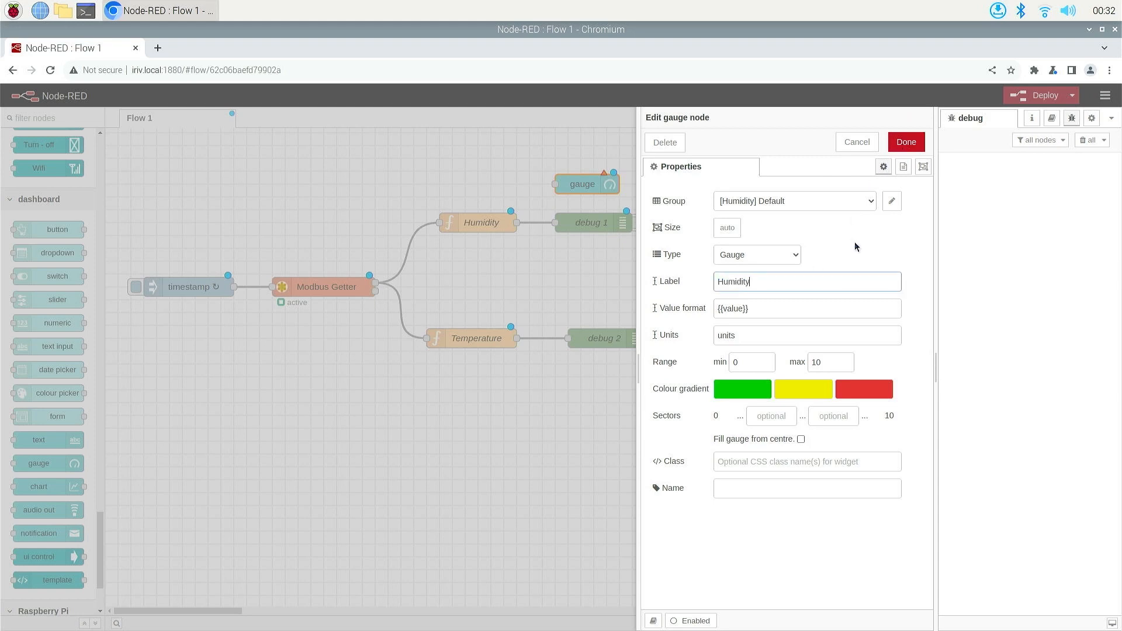
double_click(819, 330)
text(%)
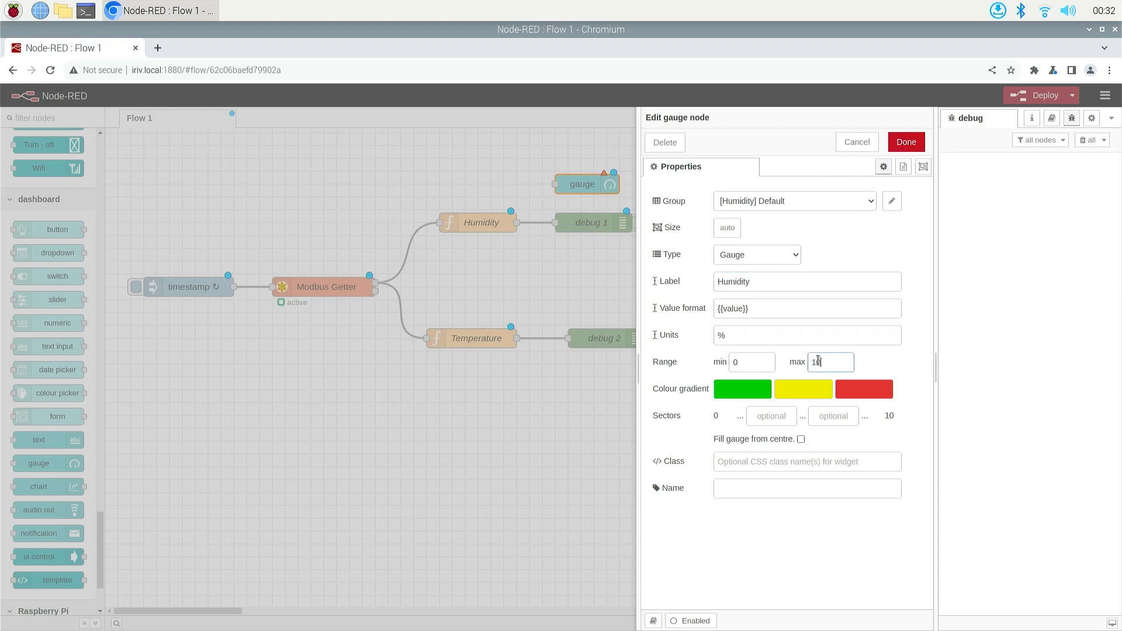
click(906, 142)
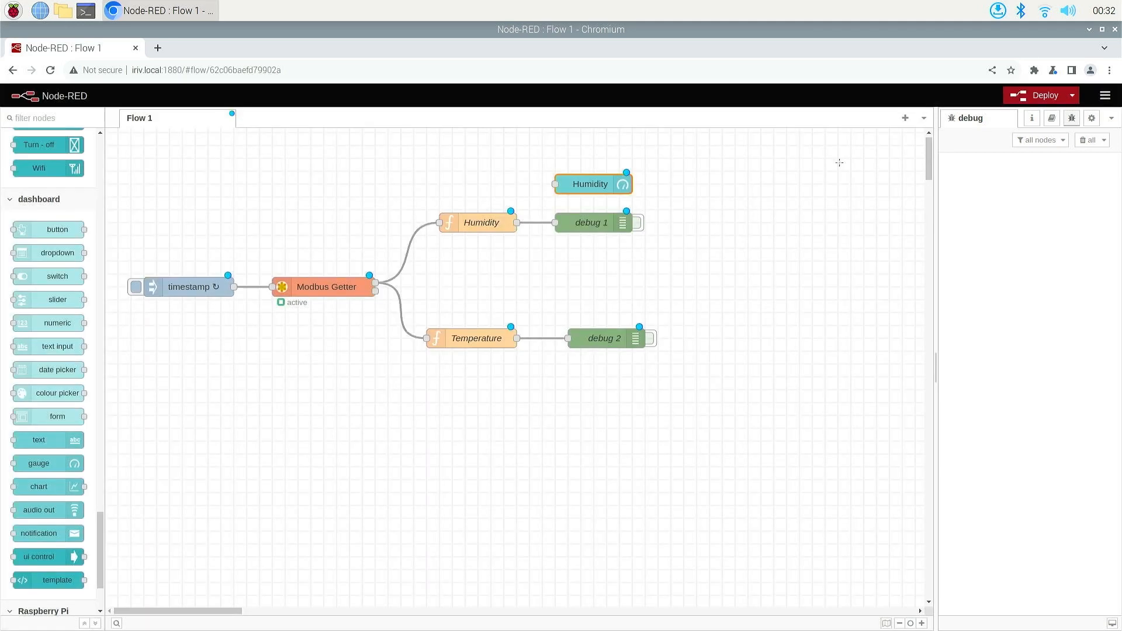
drag(531, 194, 555, 184)
Add a second gauge node above debug 2 and rename the dashboard tab of its Default group to Temperature
drag(34, 464, 606, 306)
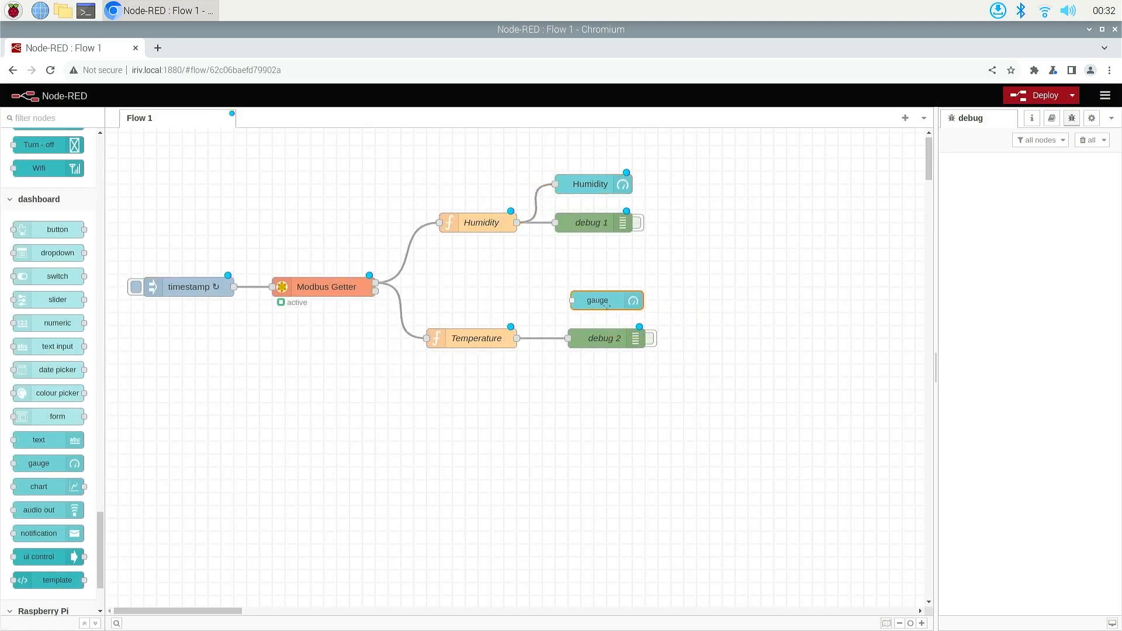
double_click(608, 304)
click(892, 201)
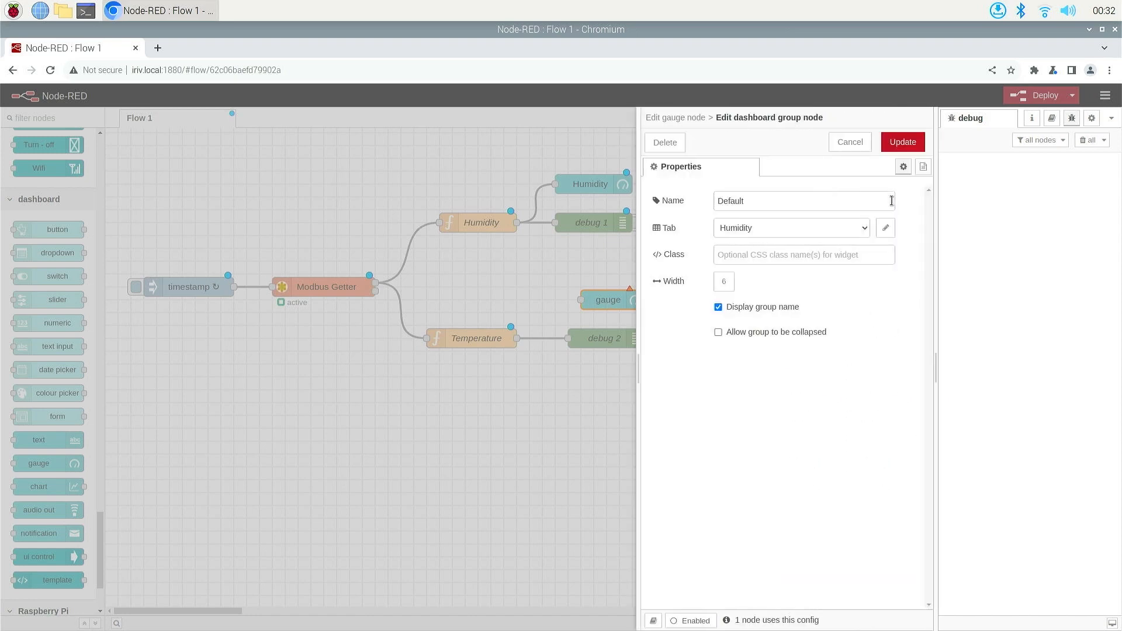
click(885, 228)
double_click(831, 193)
text(Temperature)
click(900, 143)
click(901, 146)
Label the second gauge Temperature with units C and range maximum 70, and wire the Temperature function's output to it
double_click(832, 279)
text(Temperature)
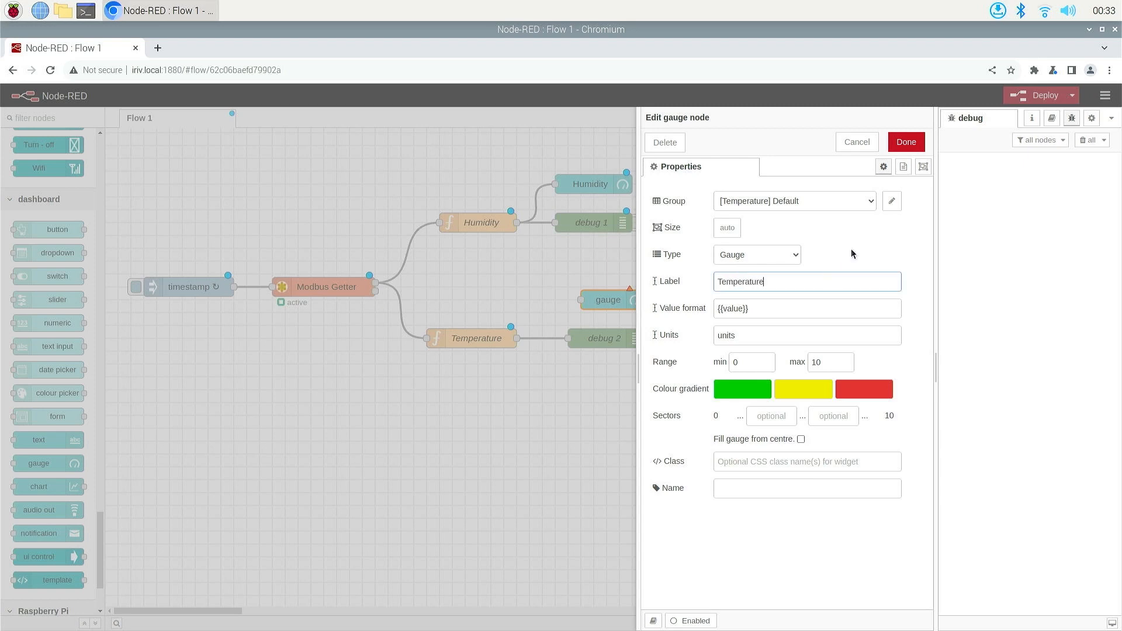
double_click(819, 334)
text(C)
double_click(816, 361)
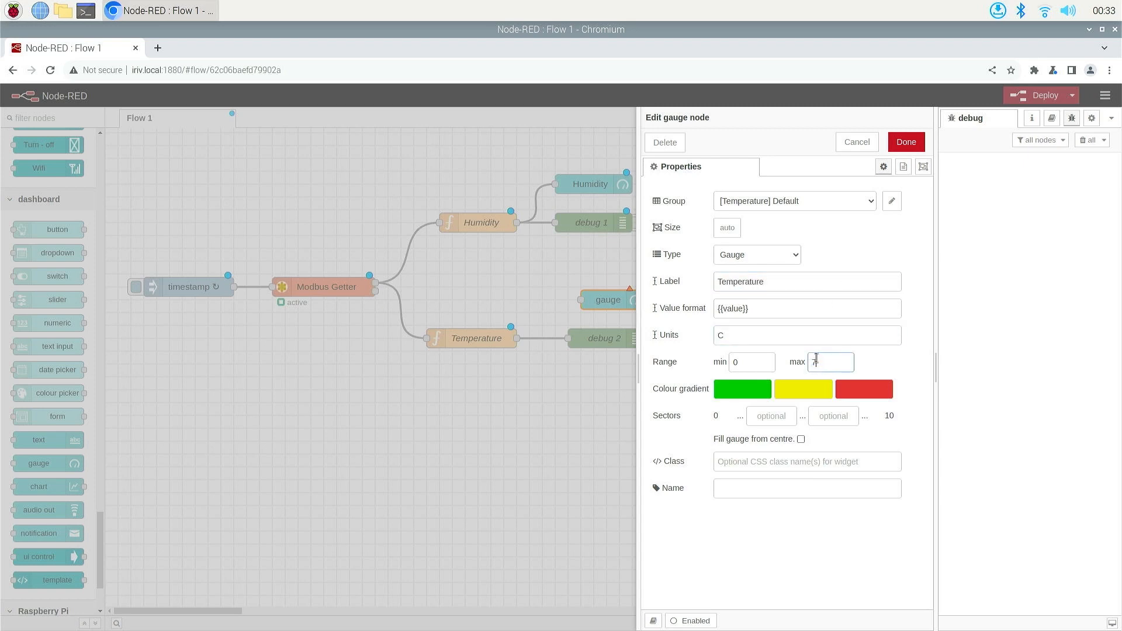
text(70)
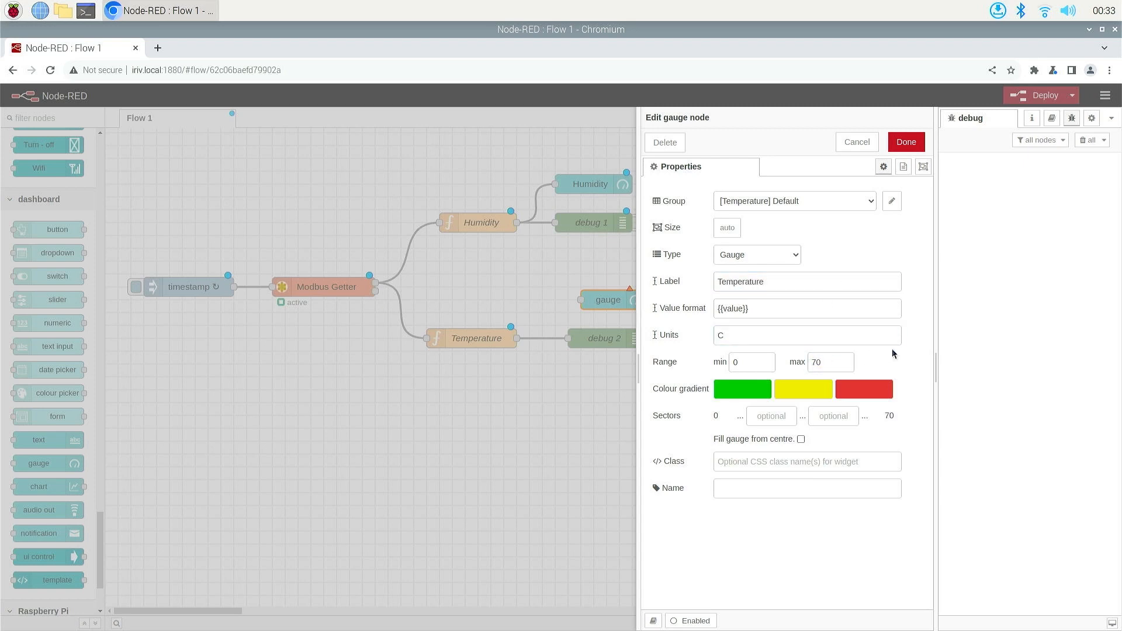
click(905, 142)
drag(634, 310, 621, 309)
drag(531, 309, 568, 300)
Activate the debug 1 and debug 2 nodes and deploy the updated flow
click(636, 223)
click(654, 342)
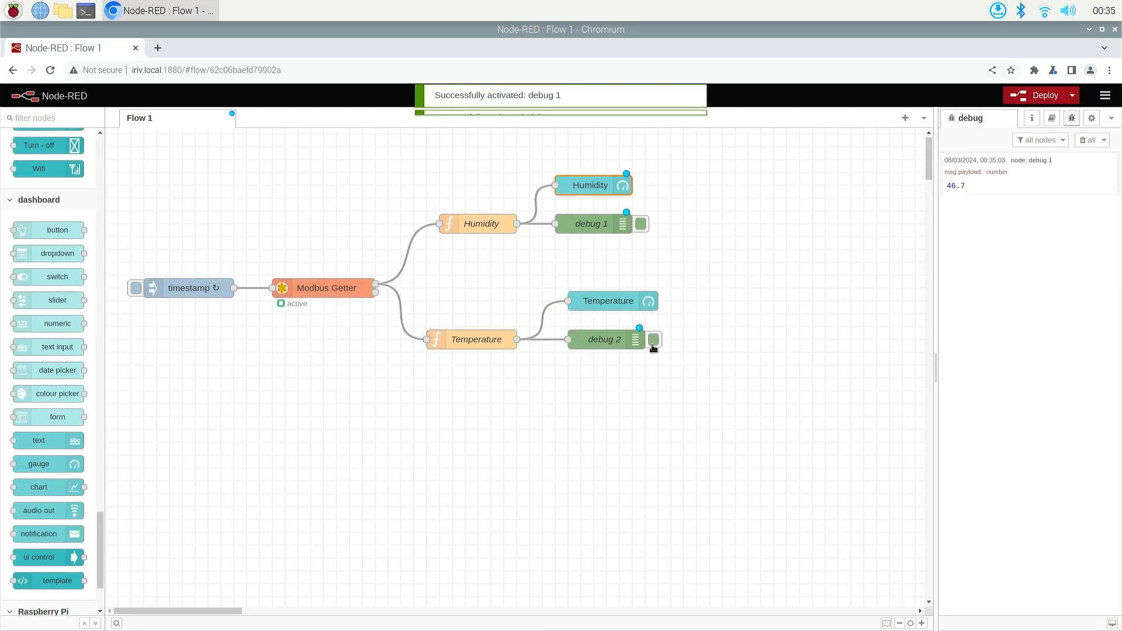
click(1035, 97)
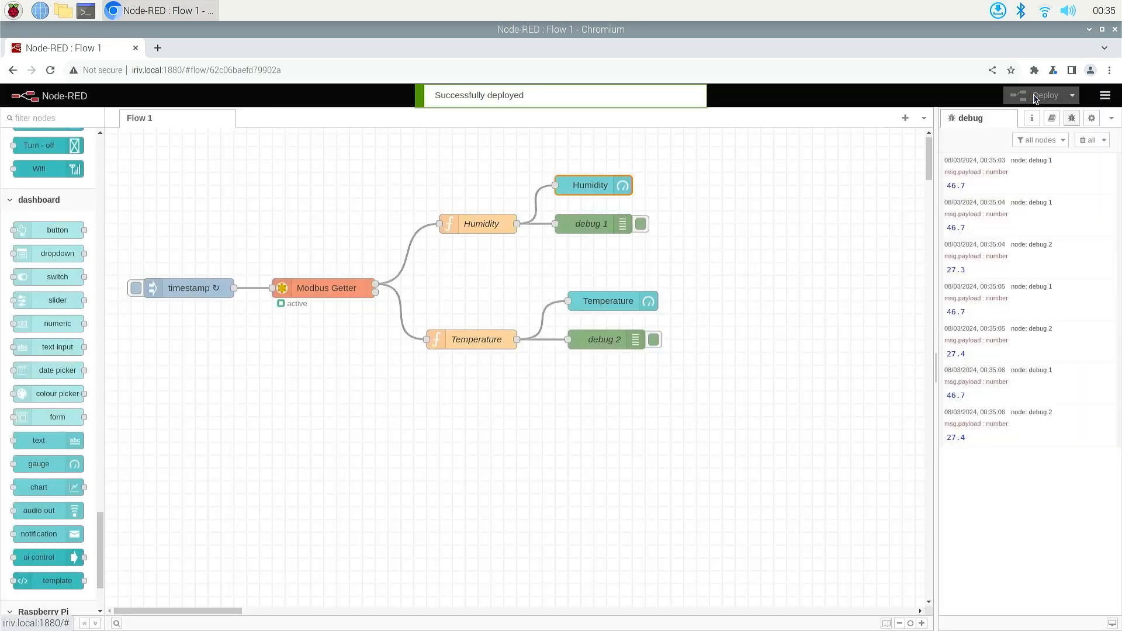
Open the Node-RED dashboard at iriv.local:1880/ui in a new browser tab
click(162, 48)
text(iriv.)
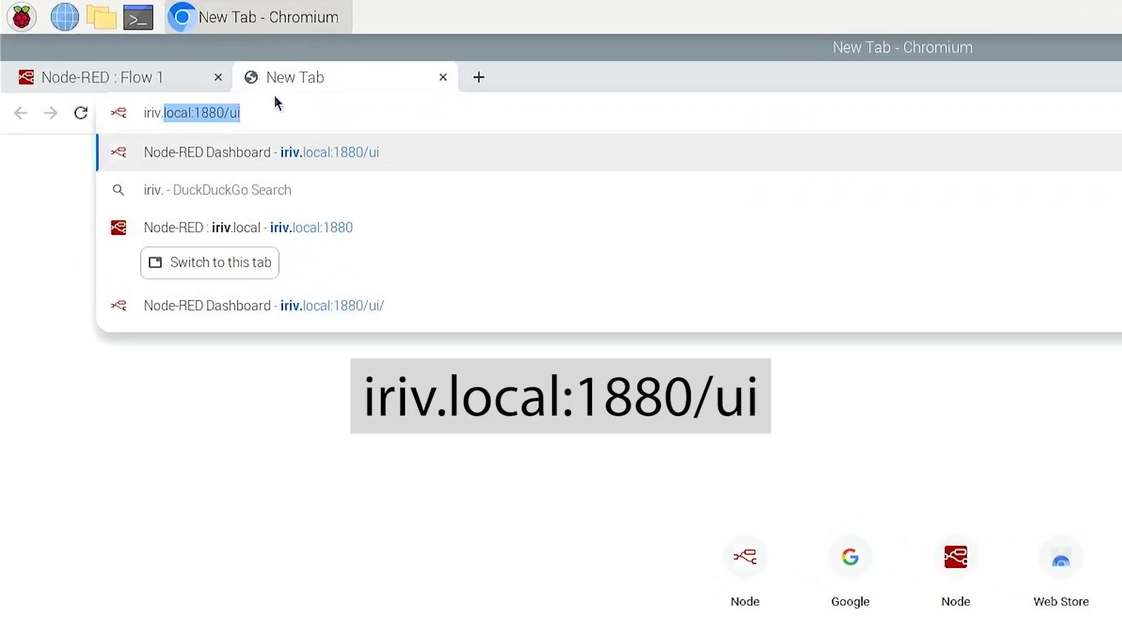
text(local:18)
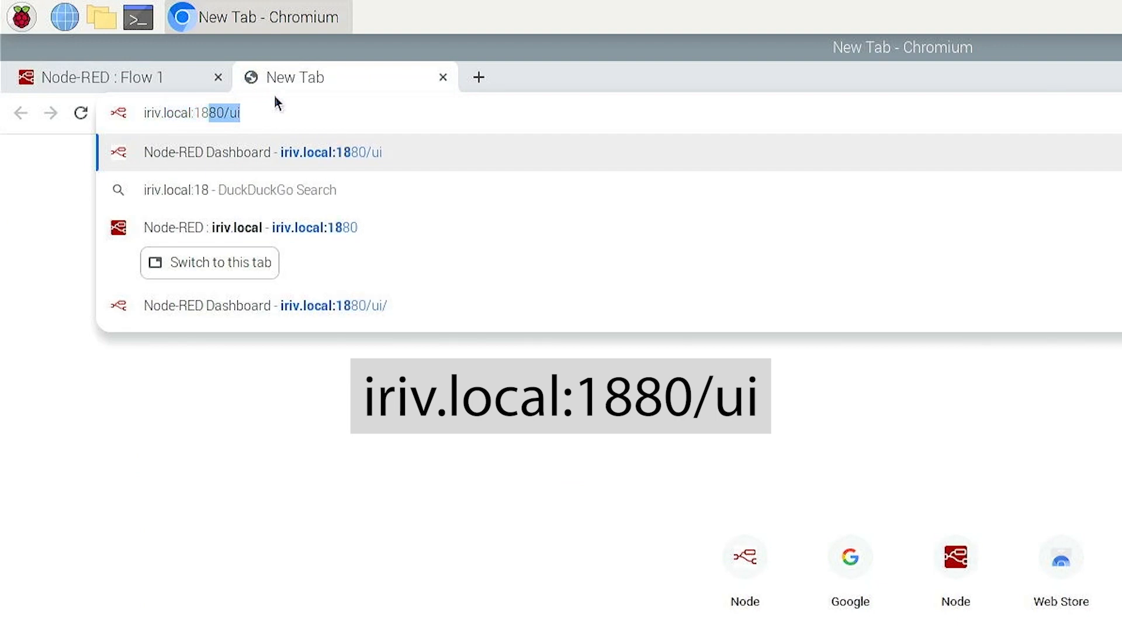
text(80/ui)
key(Return)
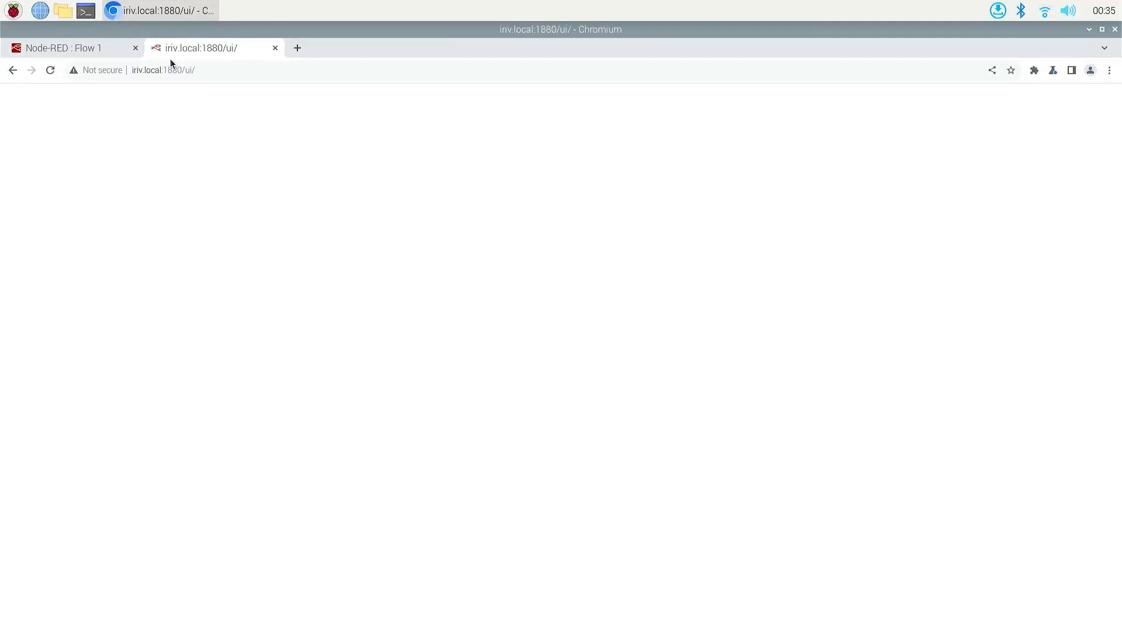